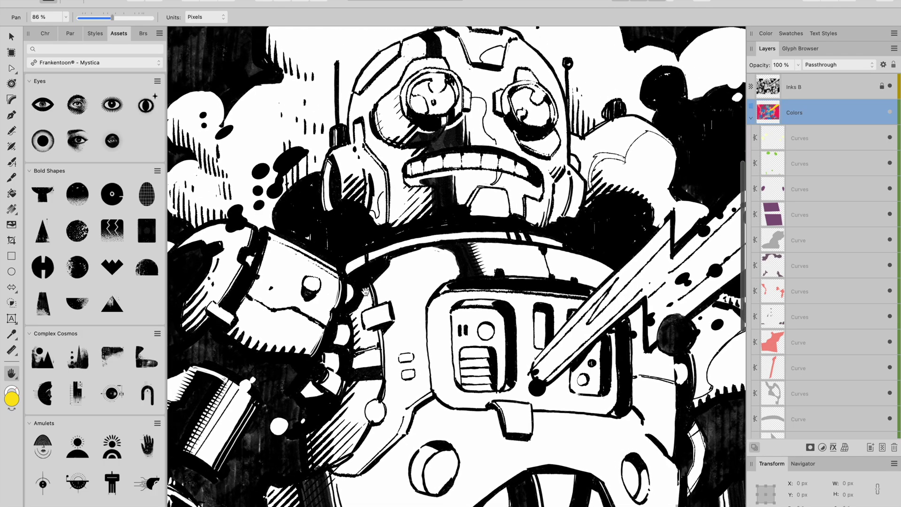
Step: Show the Colors layer and switch the swatches to the Frankentoon - Splat: Colors palette
click(887, 114)
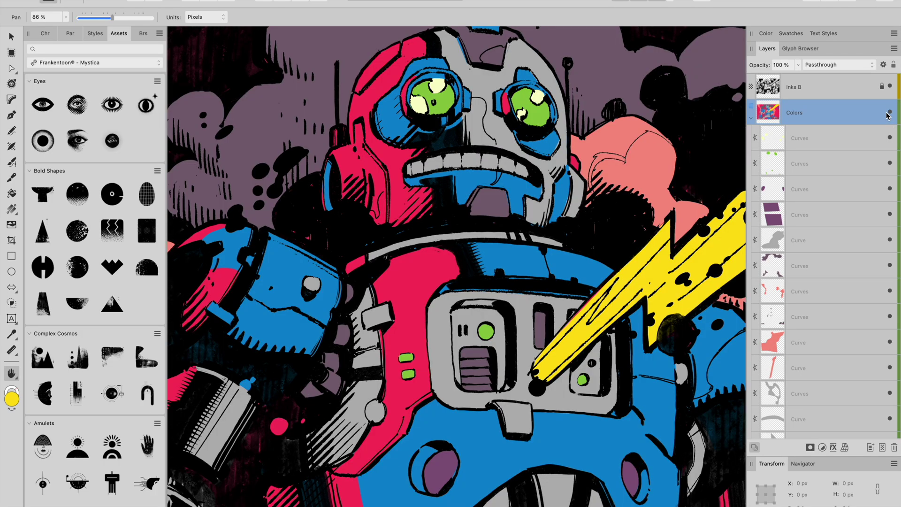
scroll(589, 217, left, 6)
scroll(590, 217, up, 1)
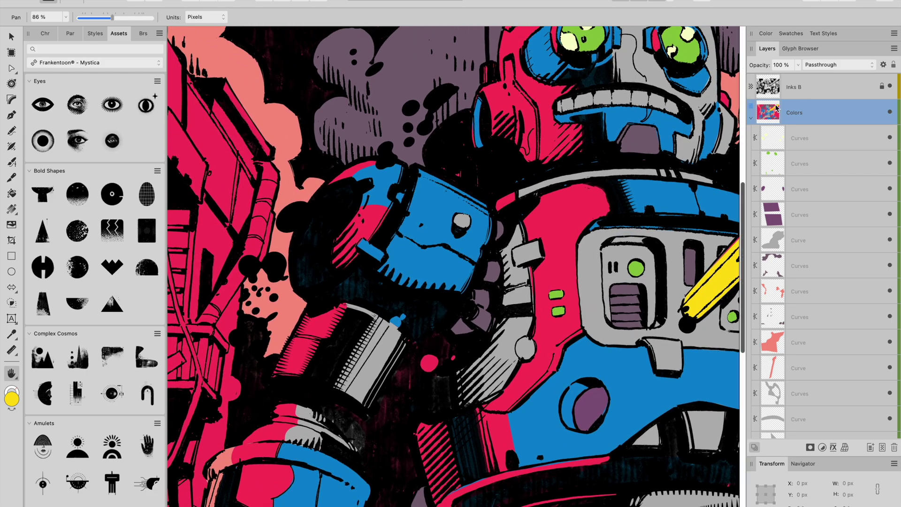
click(791, 33)
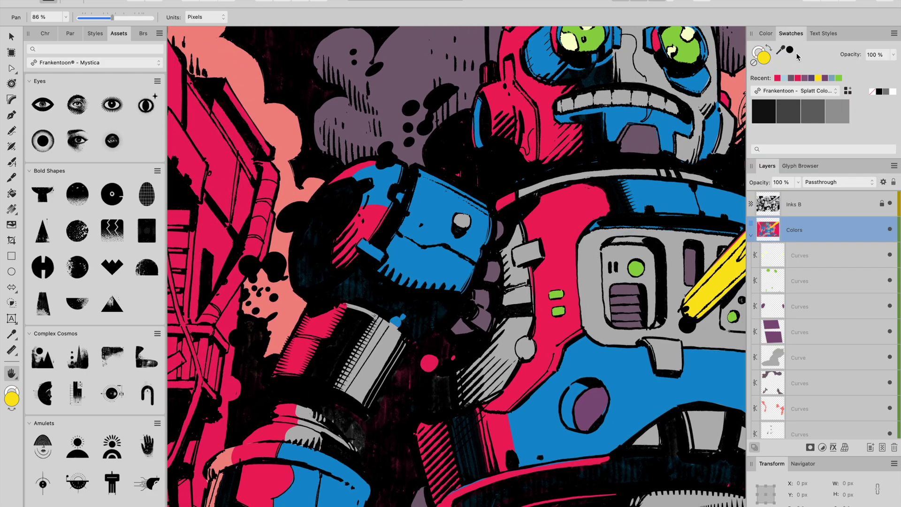
click(800, 92)
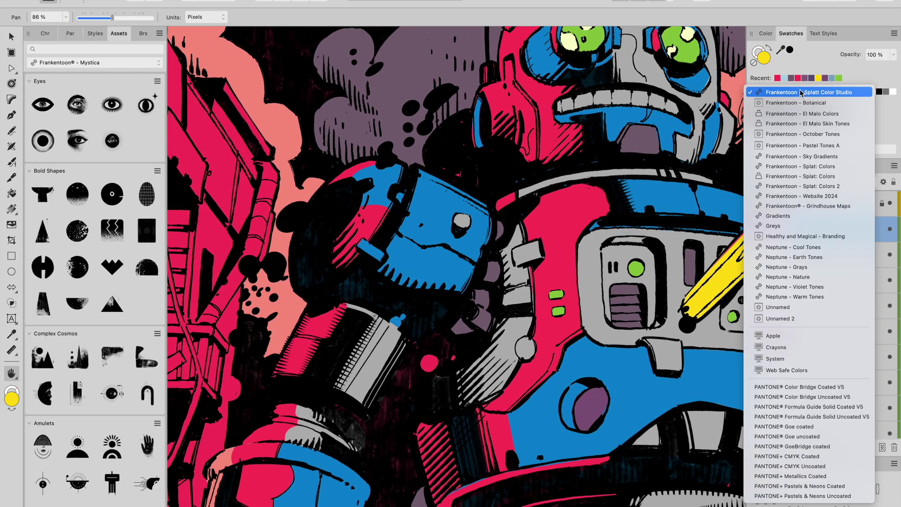
click(809, 176)
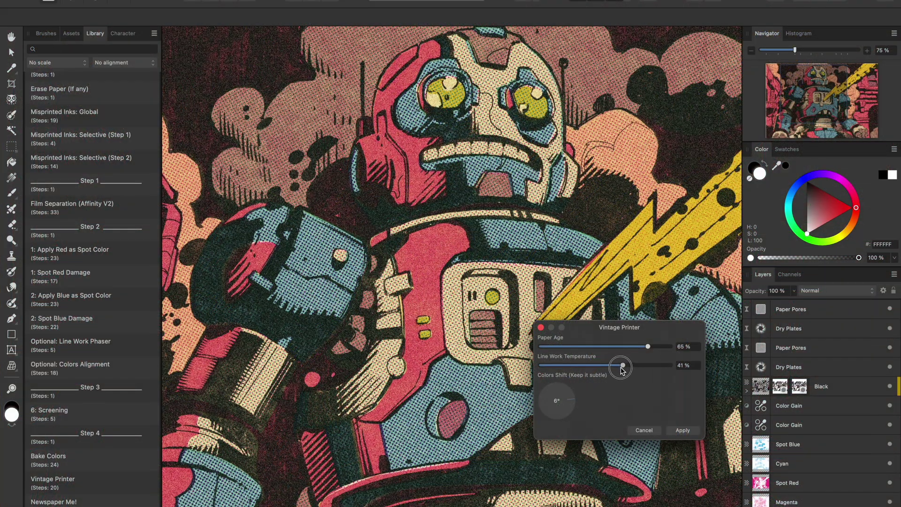
Step: Set the Vintage Printer macro's Line Work Temperature to -11 %
drag(632, 365, 599, 370)
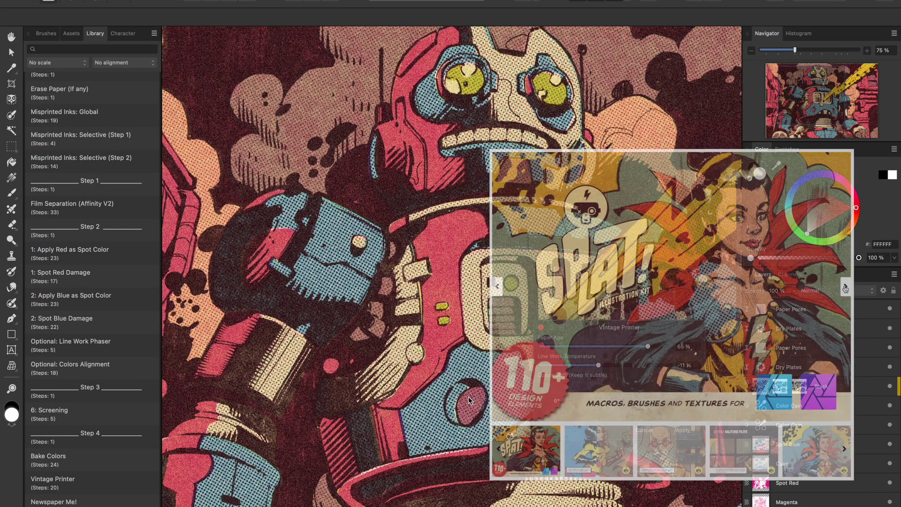
Step: Browse the preview images of the Splat! illustration kit, including the macro library and halftone filter slides
click(845, 287)
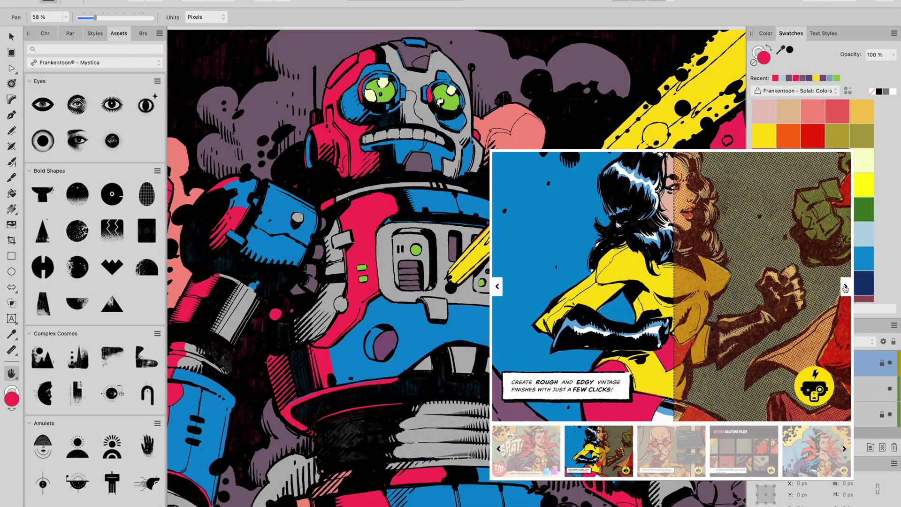
click(845, 287)
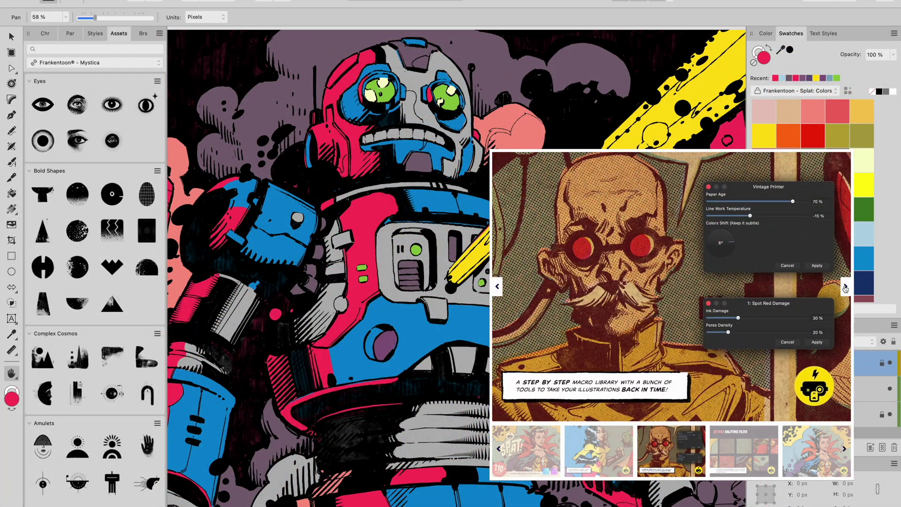
click(845, 288)
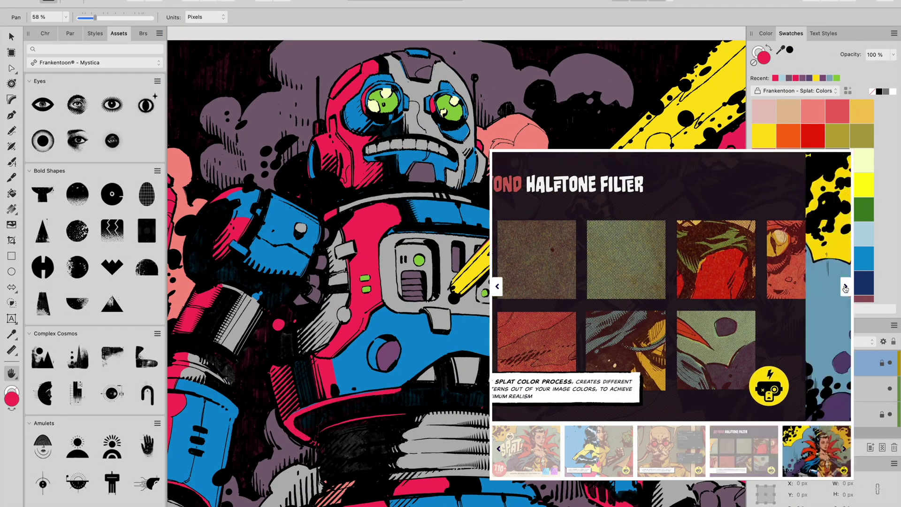
click(845, 287)
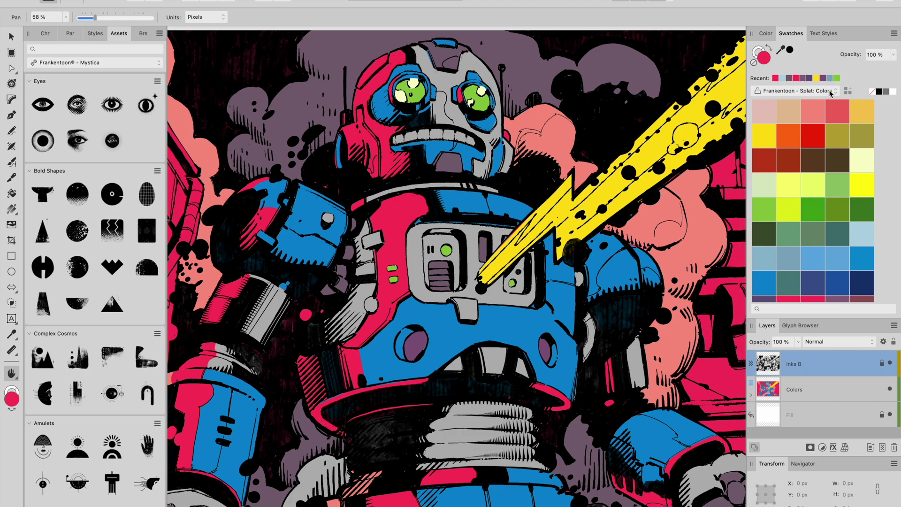
Step: Collapse the swatches, then hide the Colors and Fill layers, keeping Inks B selected
drag(604, 273, 622, 275)
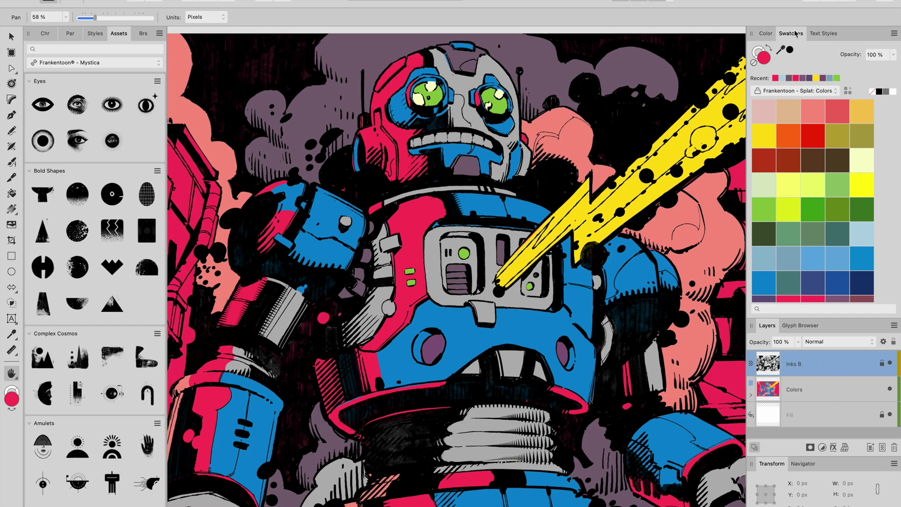
click(797, 34)
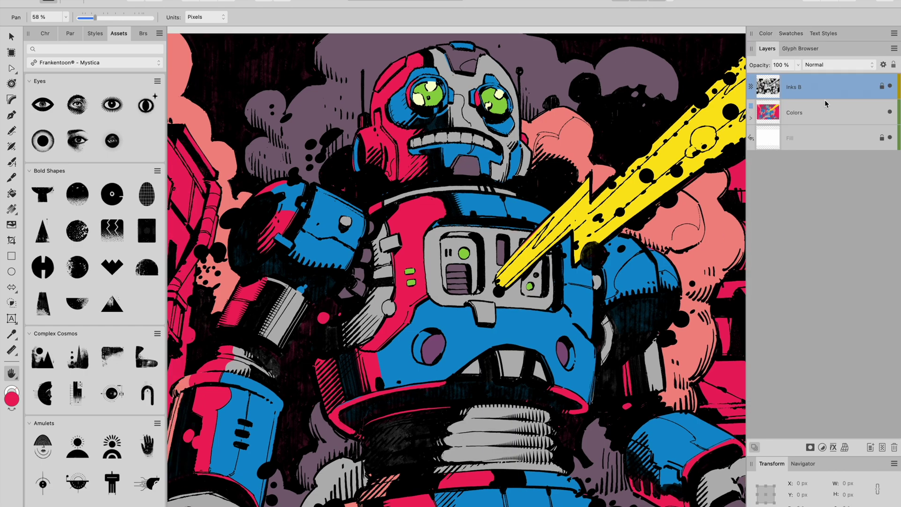
click(813, 126)
click(822, 97)
click(889, 113)
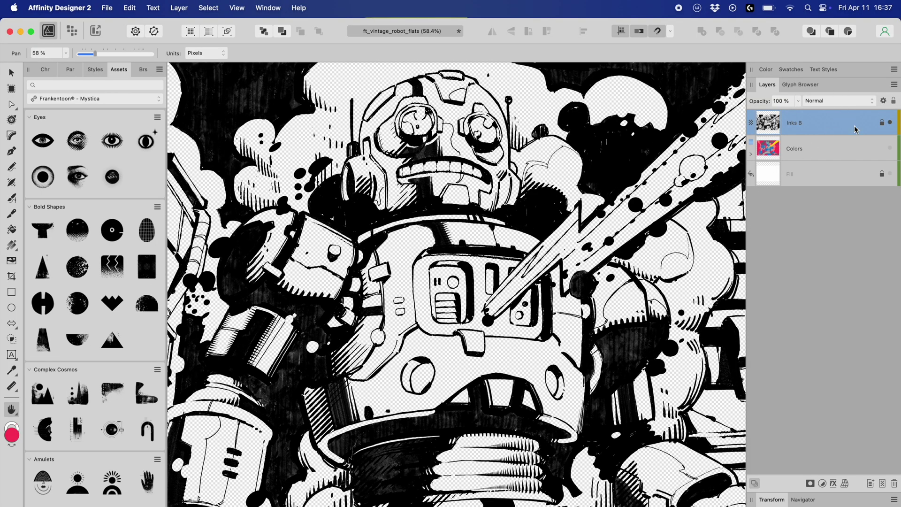
Step: Copy the Inks B layer and create a new document from the clipboard
key(v)
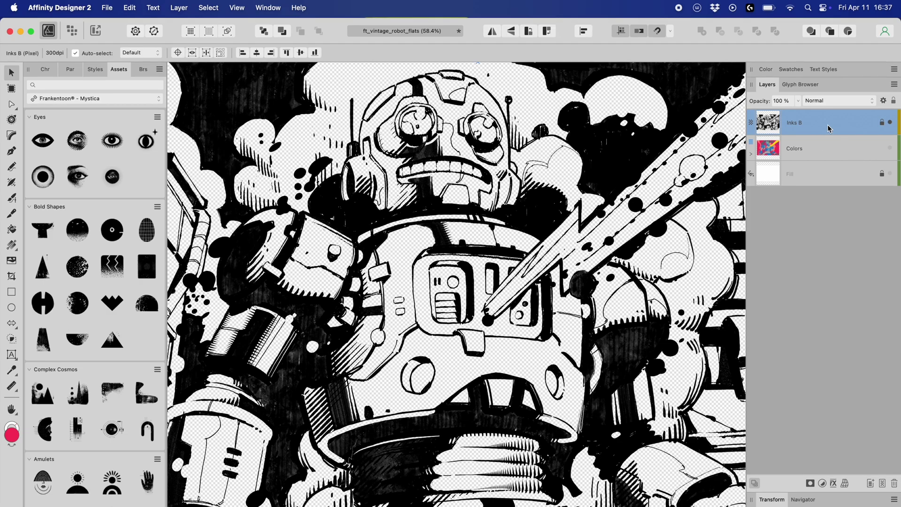
click(116, 8)
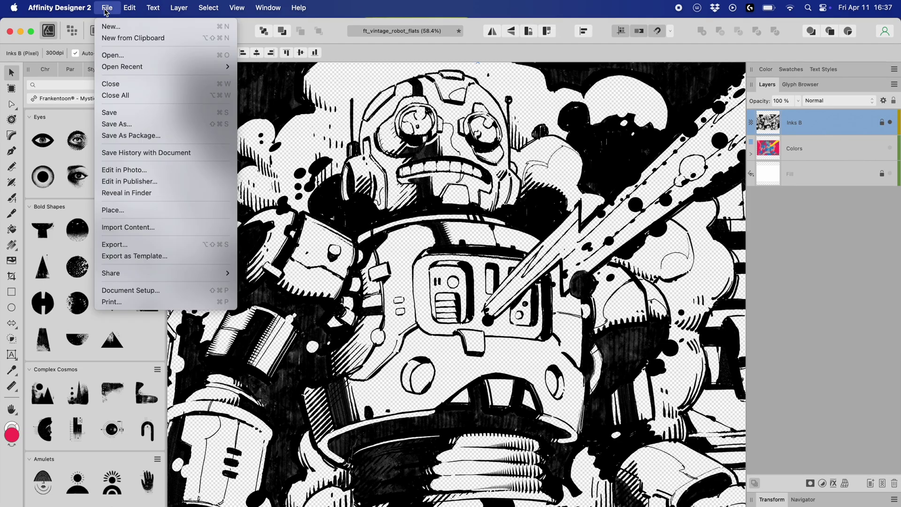
click(163, 52)
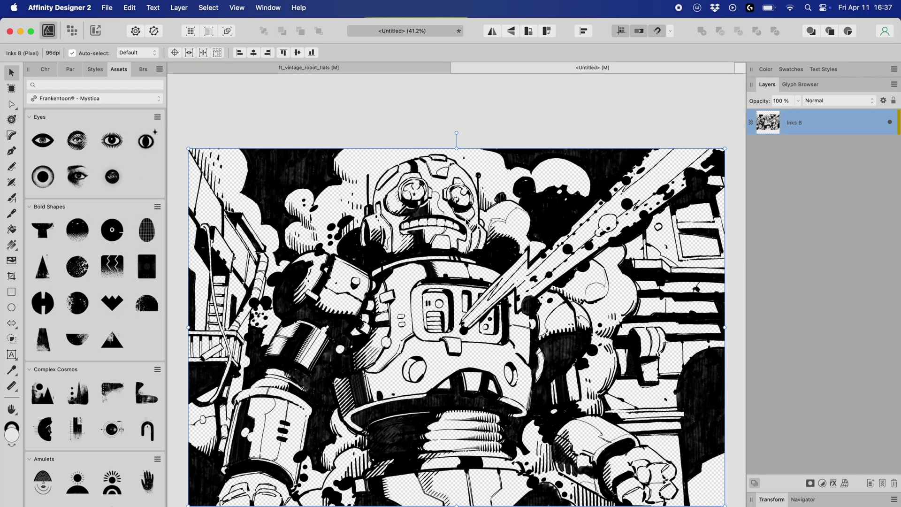
Step: Rename the new document's layer Inks and save the file as Inks in the Vintage Robot folder
key(h)
drag(596, 273, 596, 268)
double_click(795, 125)
text(Ink)
key(Return)
key(super+s)
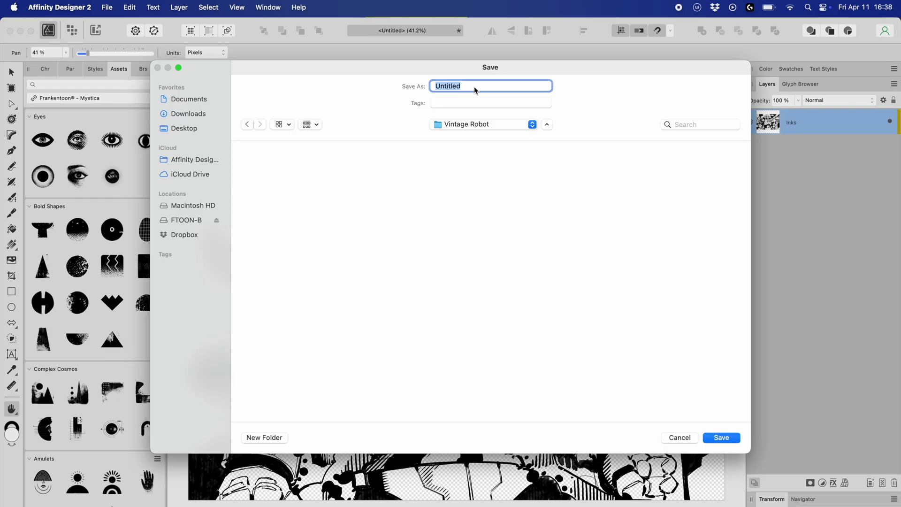
text(Inks)
Step: Return to ft_vintage_robot_flats, check the flats without Inks B, and save the document as Colors in the Vintage Robot folder
click(395, 69)
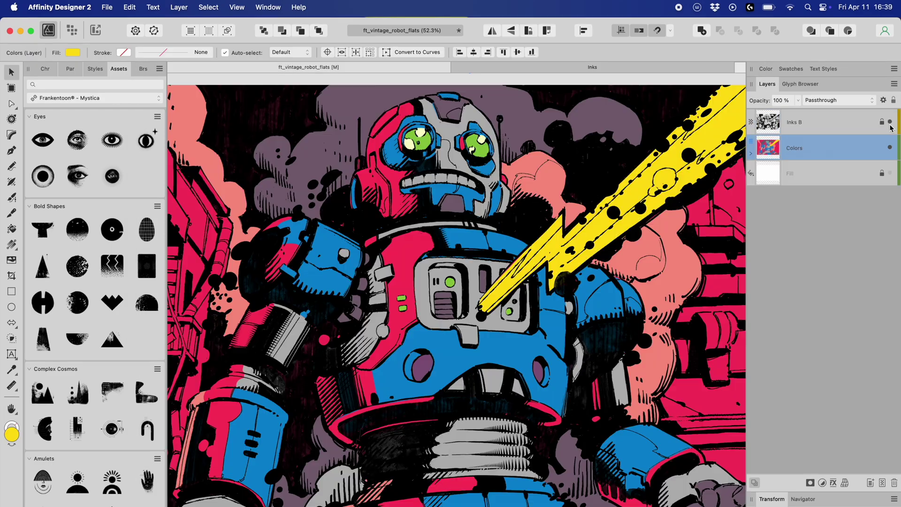
click(890, 122)
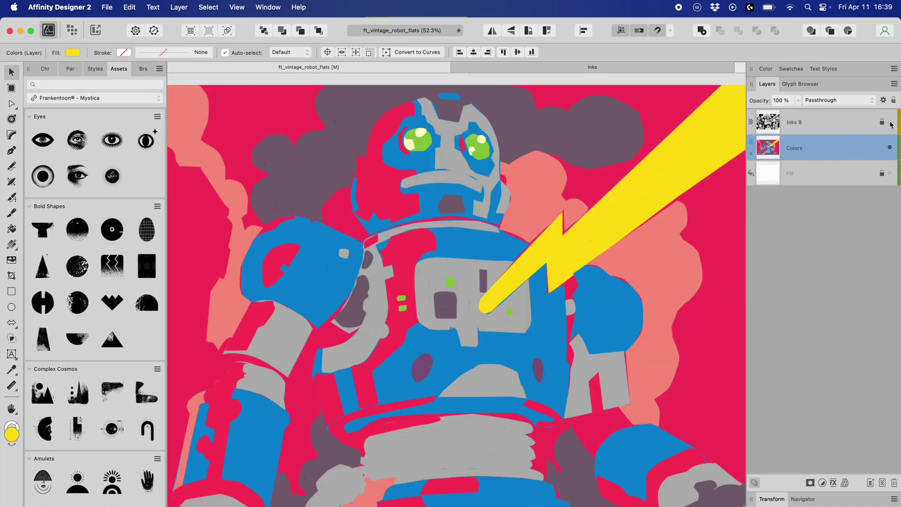
click(890, 122)
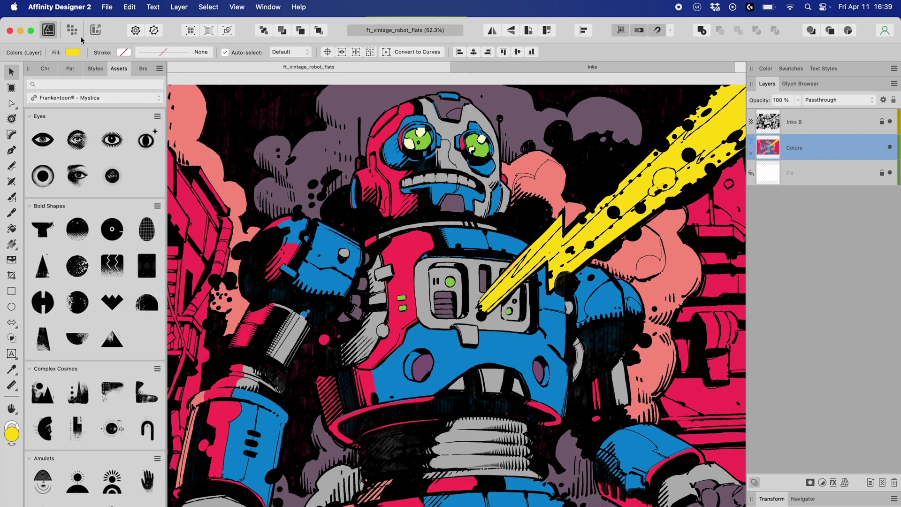
click(107, 6)
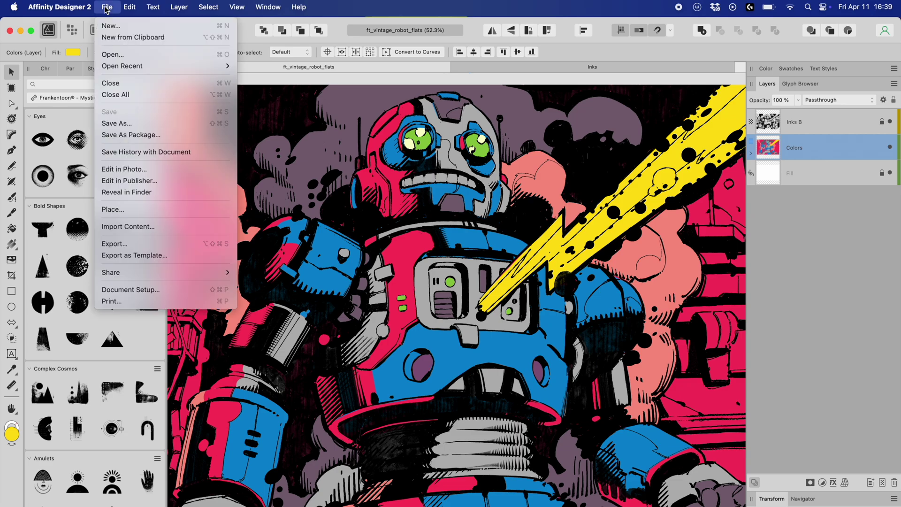
click(147, 124)
text(Colors)
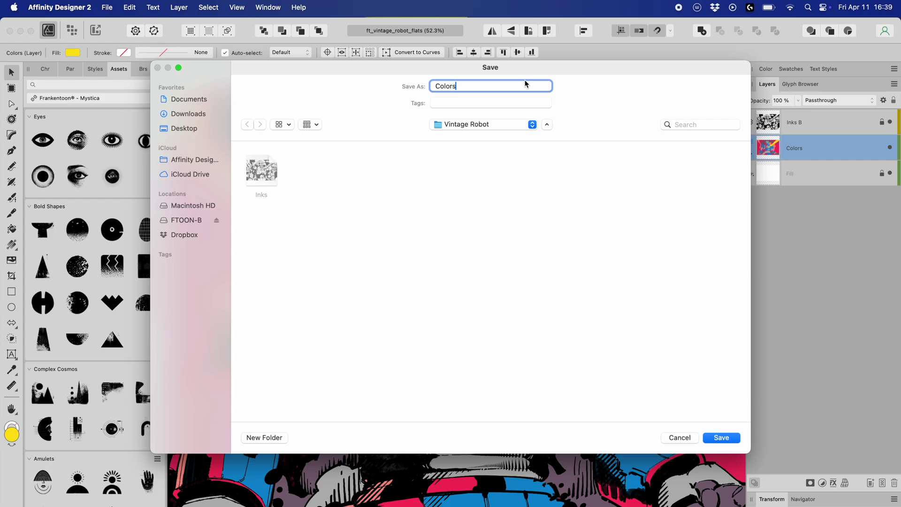
key(Return)
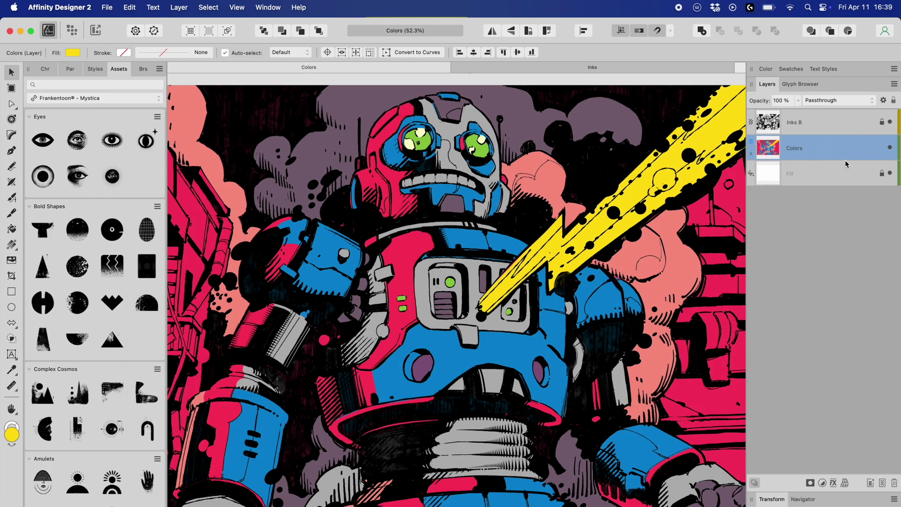
Step: Delete the Fill and Inks B layers from the Colors document and save it
click(844, 169)
key(Delete)
click(836, 127)
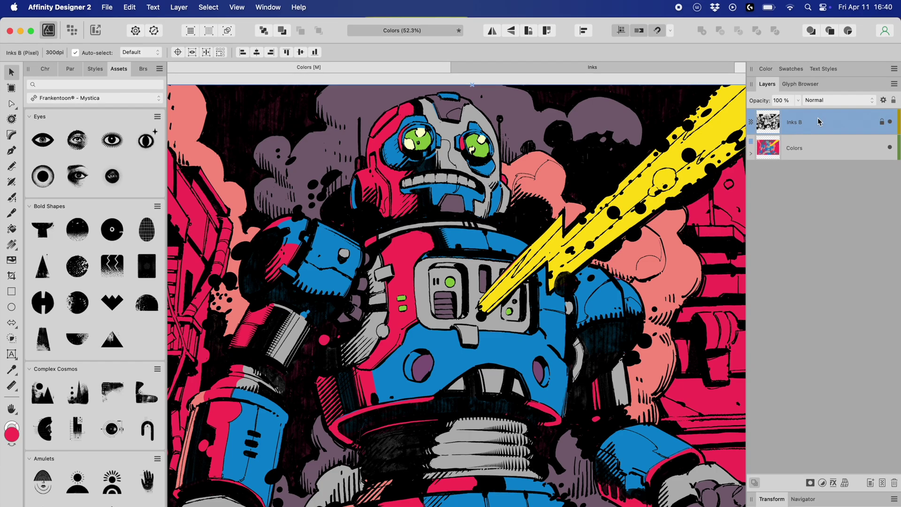
key(Delete)
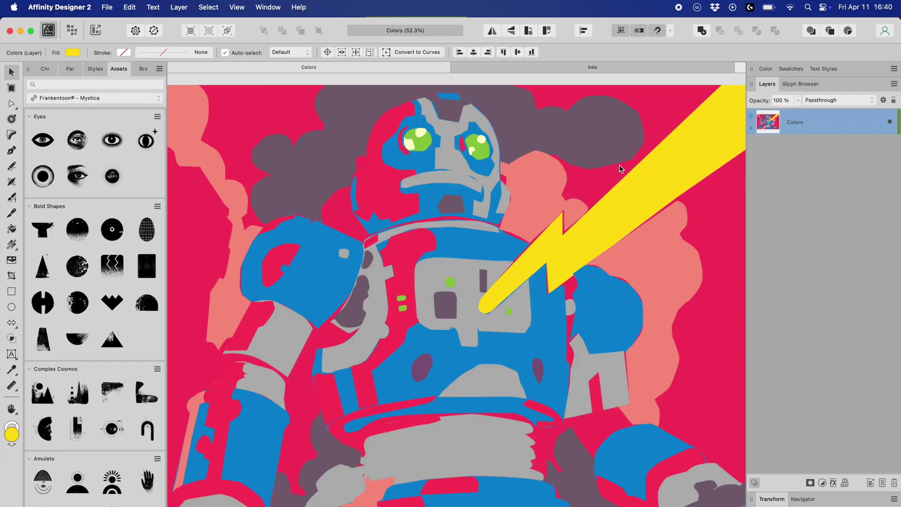
key(h)
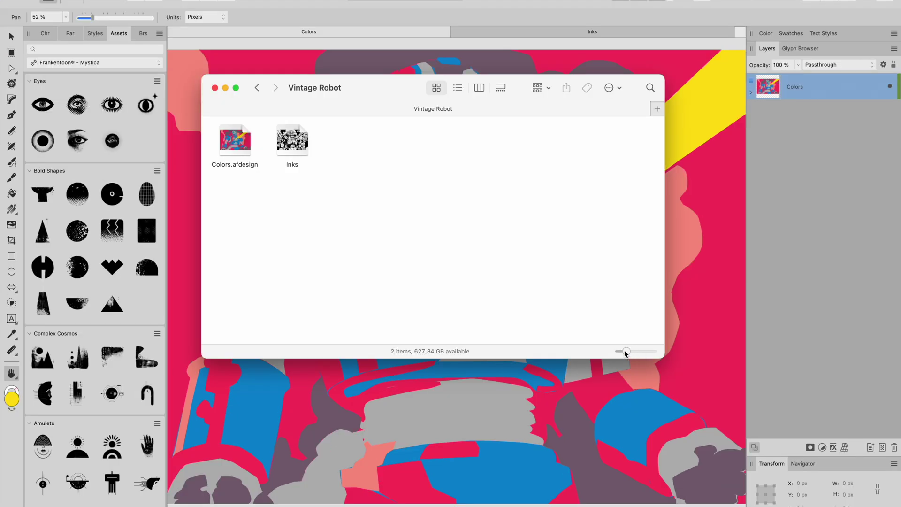
Step: Enlarge the file icons in the Vintage Robot folder and preview the Inks and Colors files
drag(624, 386, 642, 385)
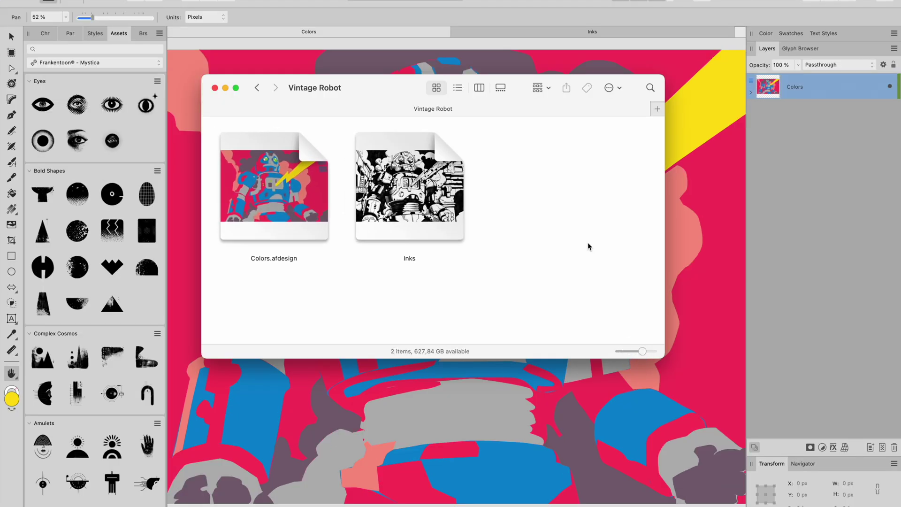
click(387, 190)
key(space)
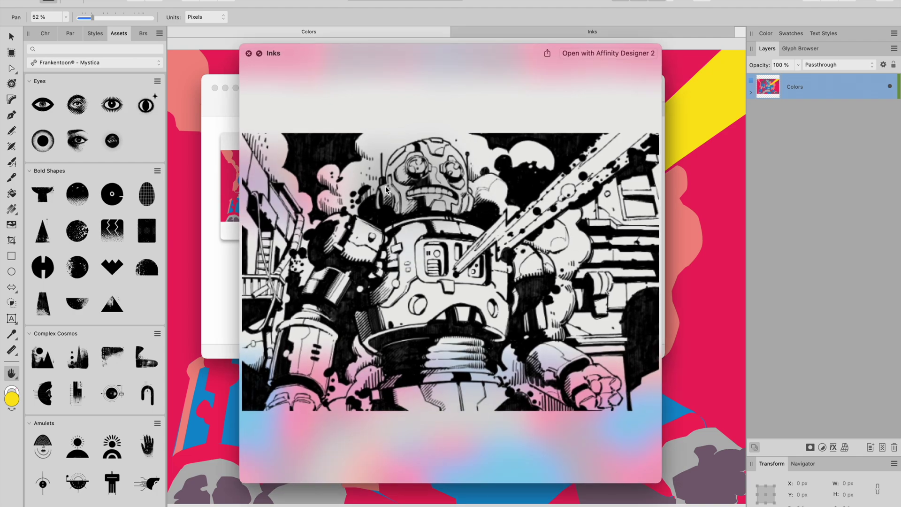
key(Left)
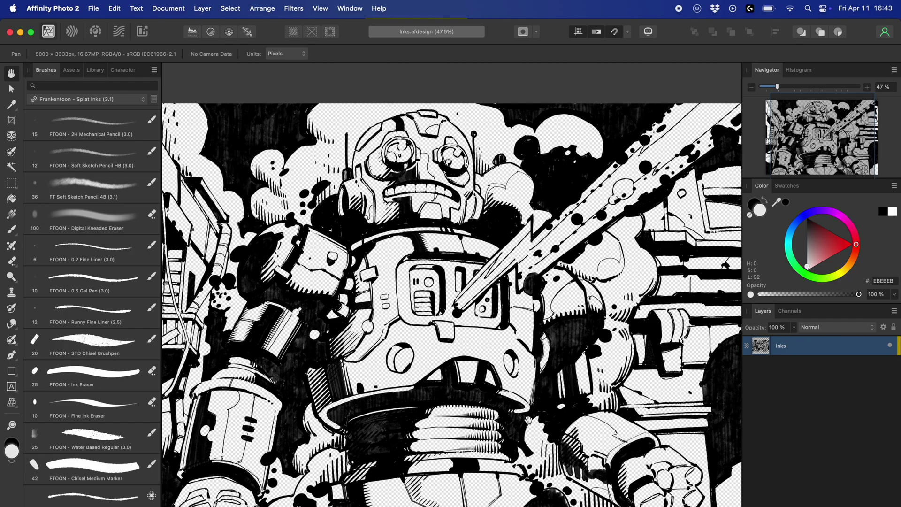
Step: Place Colors.afdesign into the Inks document, beneath the Inks layer
scroll(493, 235, up, 3)
scroll(493, 235, down, 3)
scroll(469, 235, up, 3)
scroll(437, 235, down, 2)
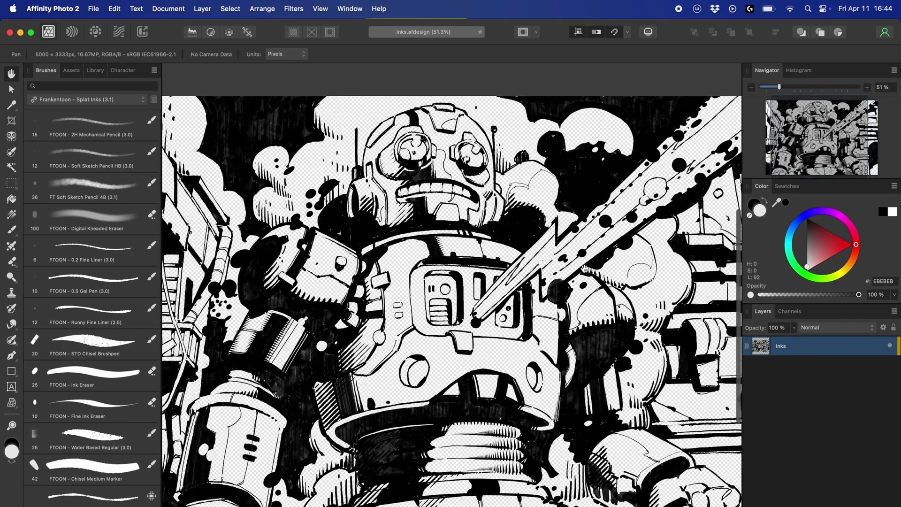
click(94, 9)
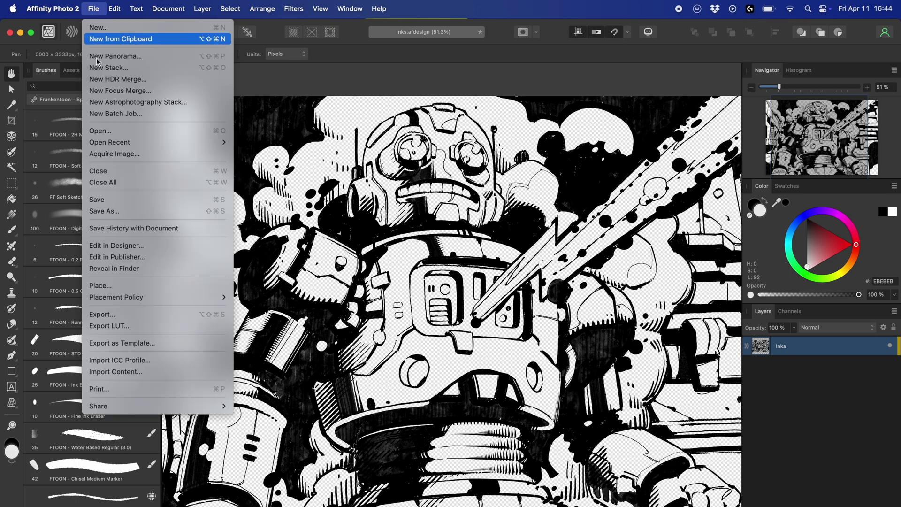
click(149, 289)
click(337, 209)
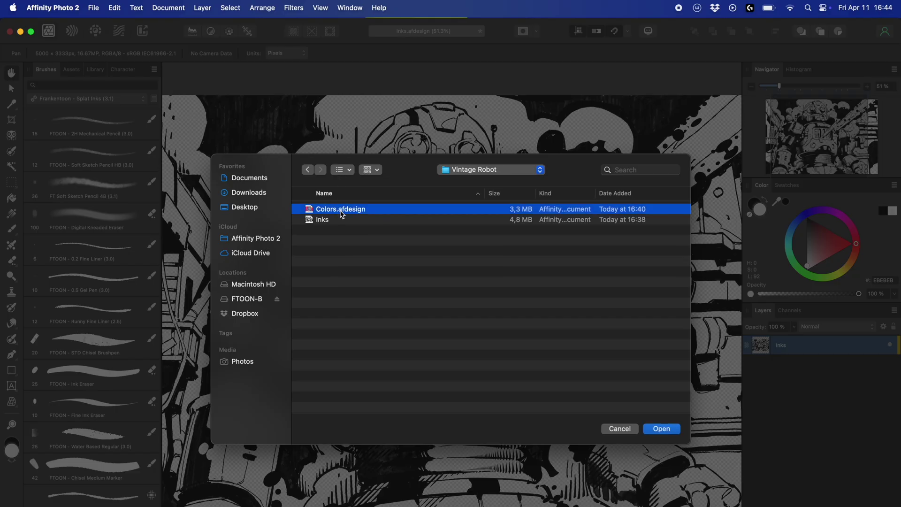
click(673, 433)
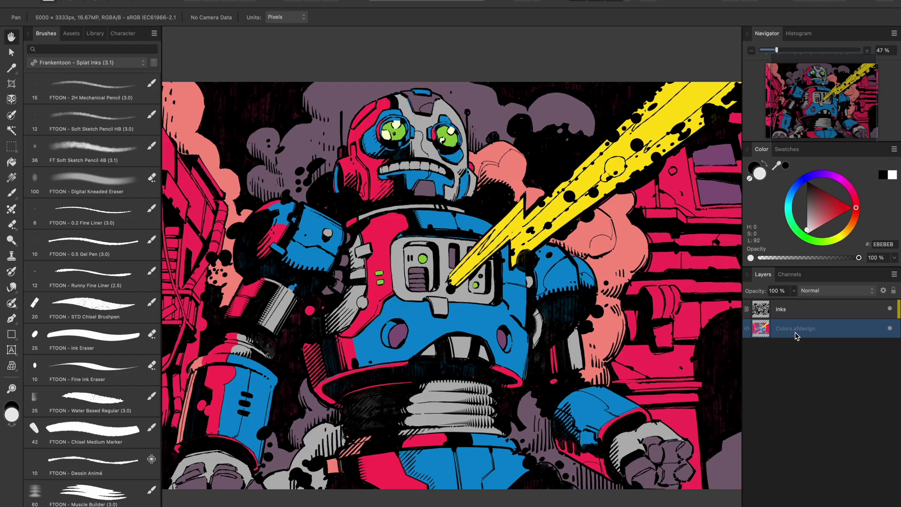
Step: Rename the placed Colors.afdesign layer to Colors
click(788, 385)
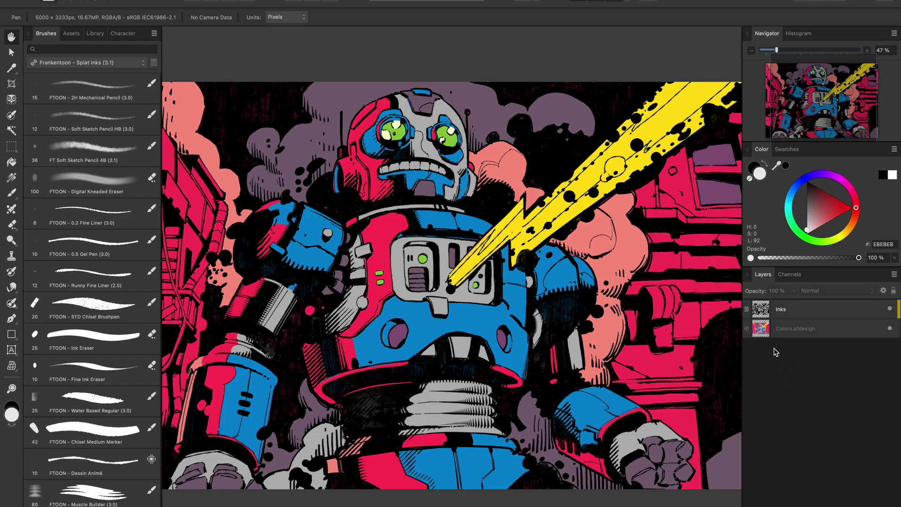
double_click(789, 328)
text(Colors)
key(Return)
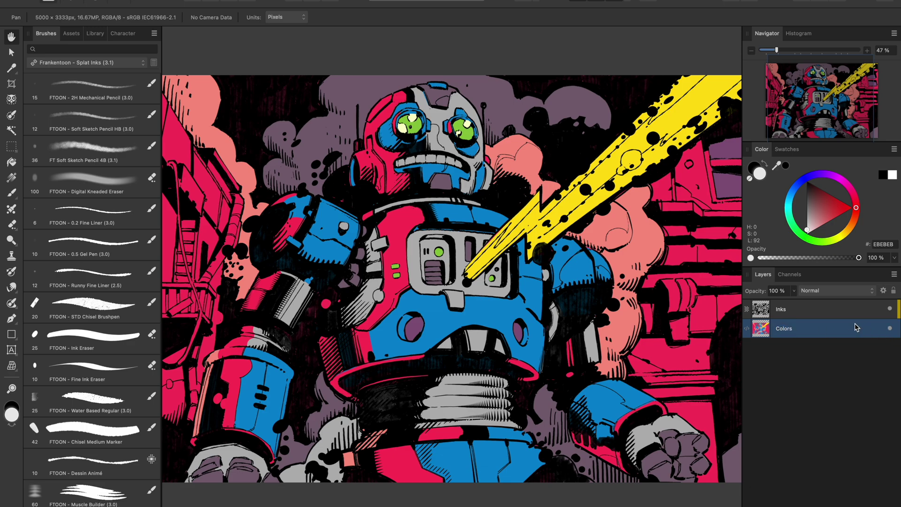
Step: Tag the Colors layer with the purple colour label and deselect it
right_click(855, 327)
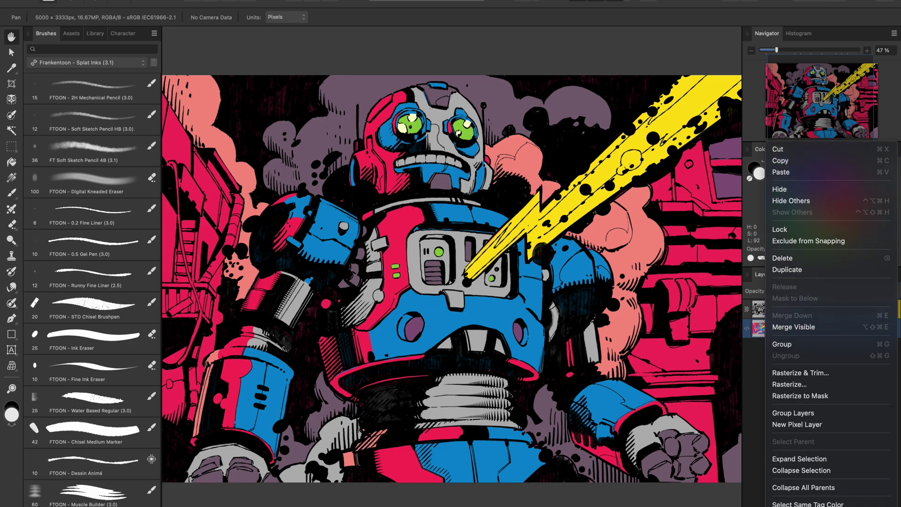
key(Escape)
click(846, 395)
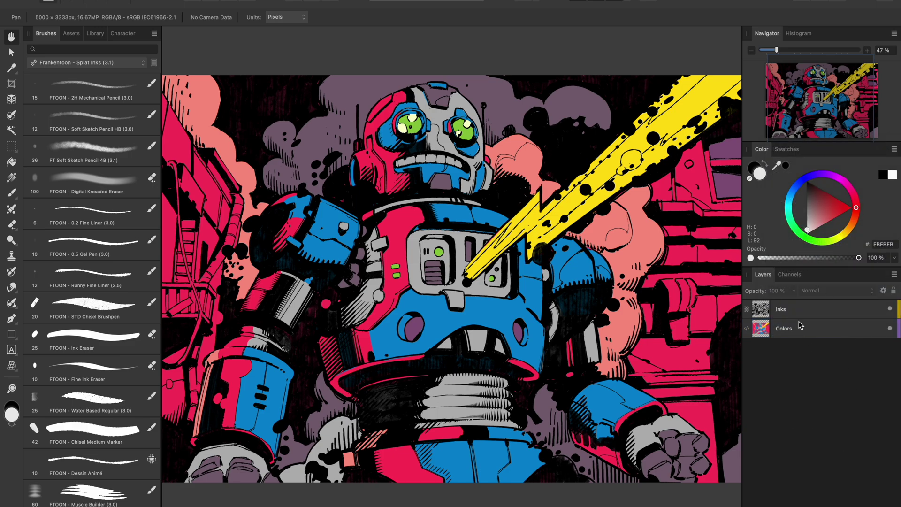
Step: Run the Misprinted Inks: Global macro from the Frankentoon Splat! Color Process library on the Inks layer
scroll(523, 227, up, 2)
scroll(523, 227, left, 2)
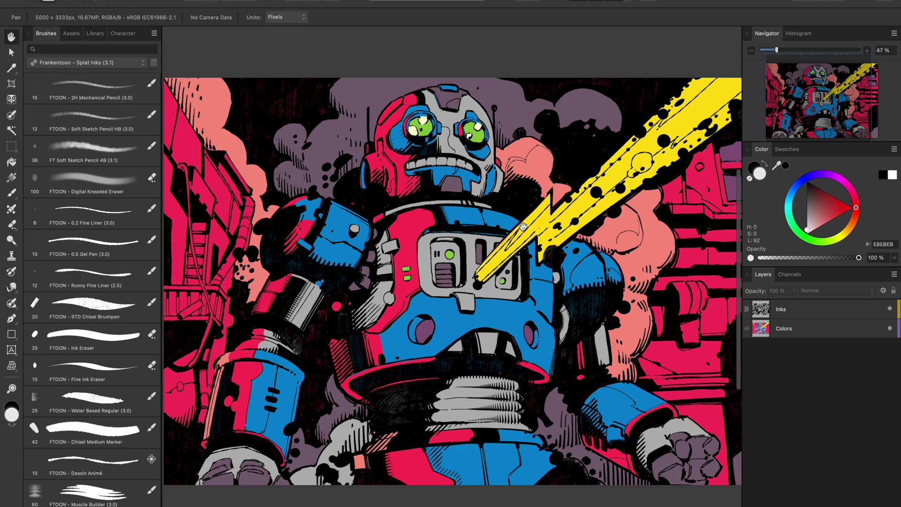
scroll(523, 227, up, 1)
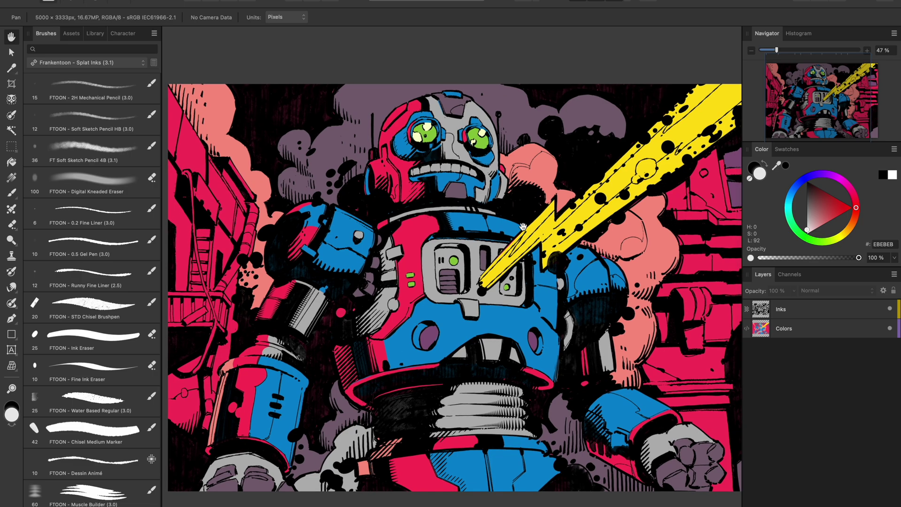
scroll(524, 226, right, 2)
scroll(523, 226, down, 1)
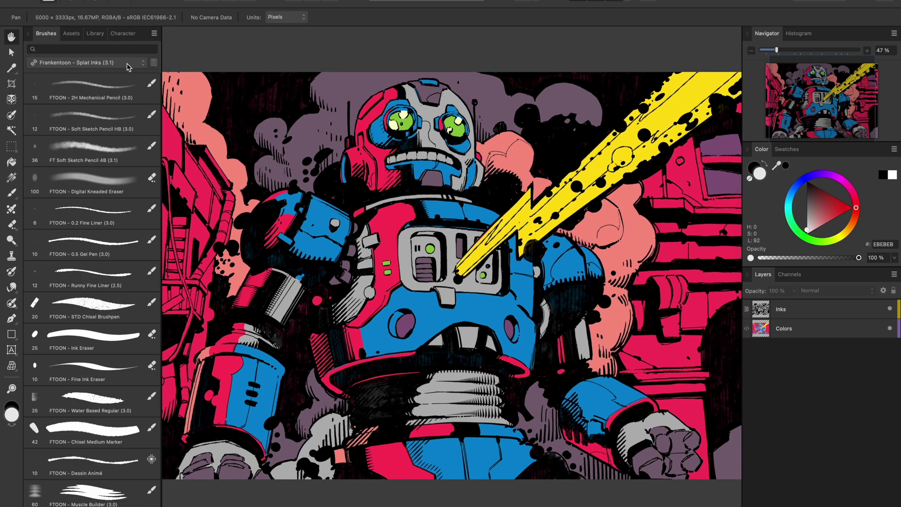
click(96, 34)
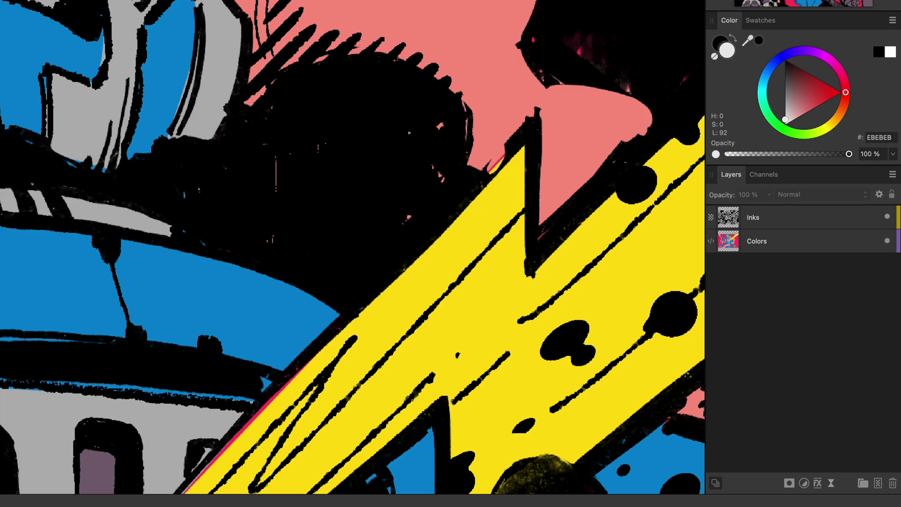
click(115, 193)
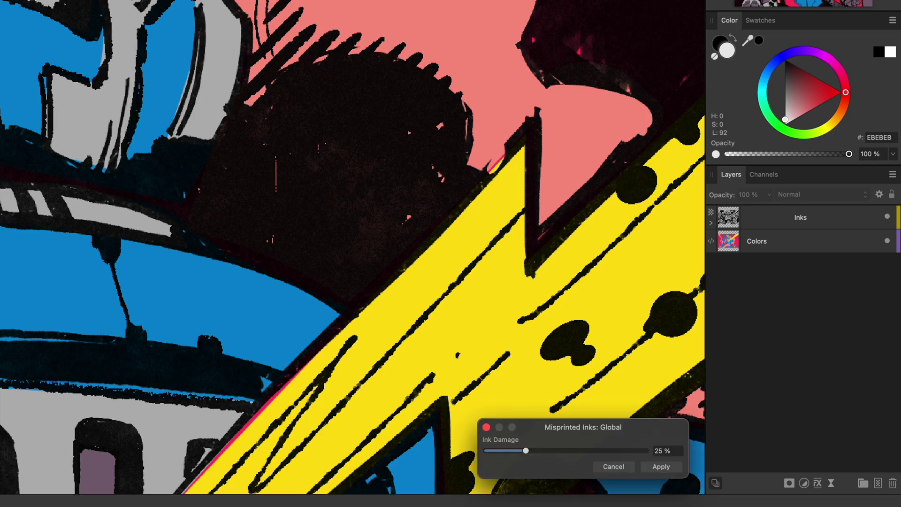
Step: Try an Ink Damage of 74% and inspect the worn ink texture across the robot and laser beam
mouse_move(571, 428)
mouse_down()
mouse_move(483, 346)
mouse_move(458, 367)
mouse_move(536, 378)
mouse_up()
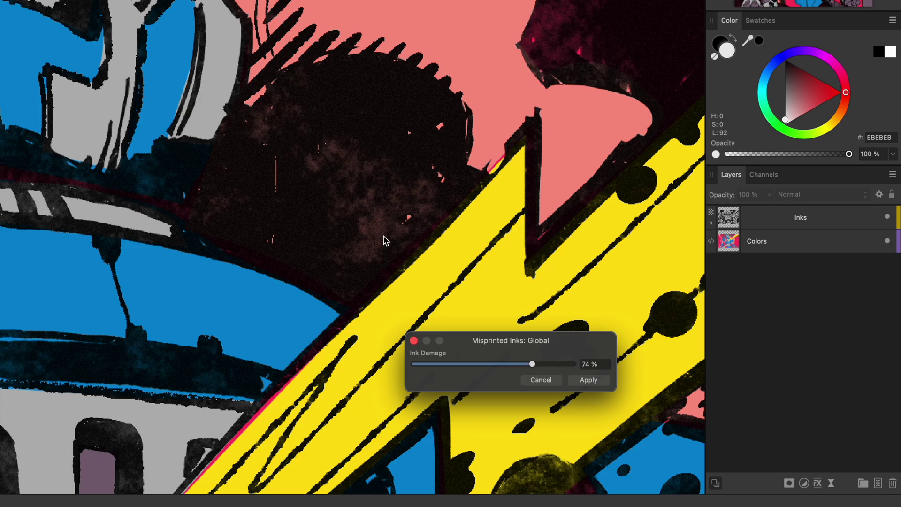
scroll(412, 143, right, 10)
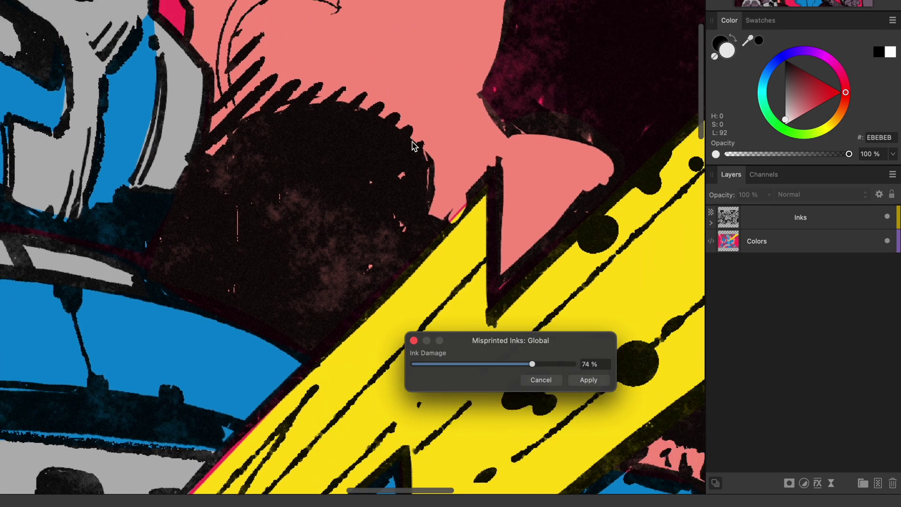
scroll(412, 146, right, 5)
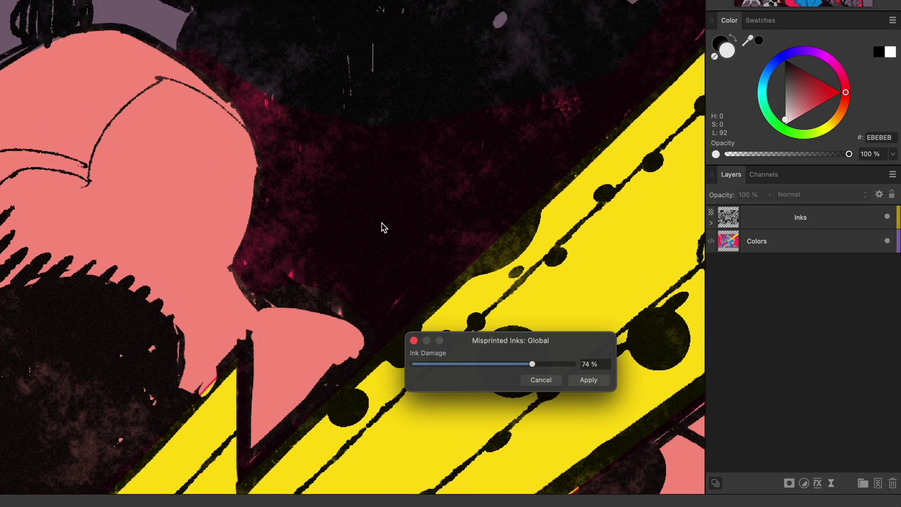
scroll(383, 228, left, 15)
scroll(383, 228, left, 15)
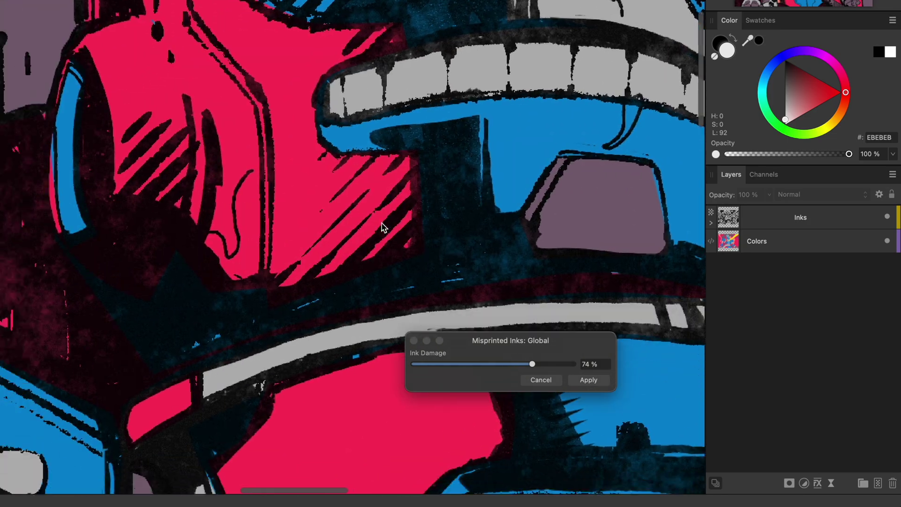
scroll(382, 227, left, 5)
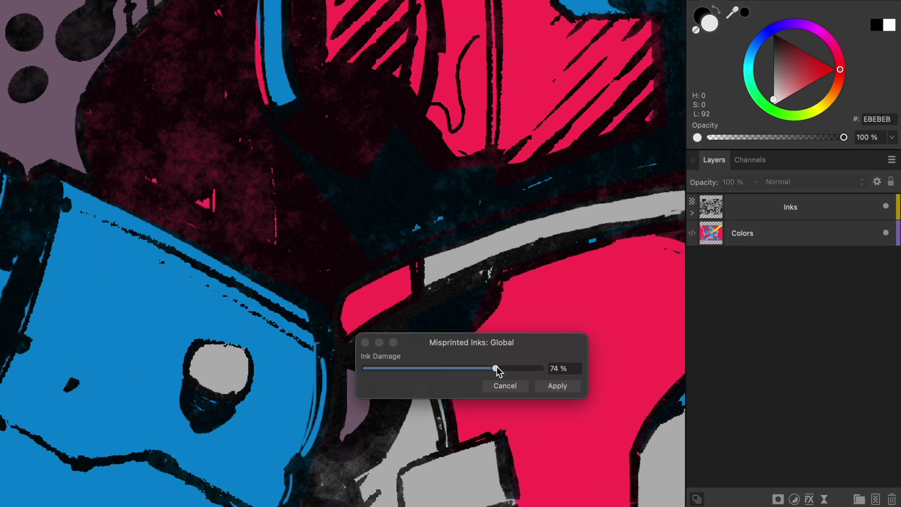
Step: Set the Ink Damage to 45% and apply the Misprinted Inks effect
drag(532, 365, 441, 374)
click(554, 368)
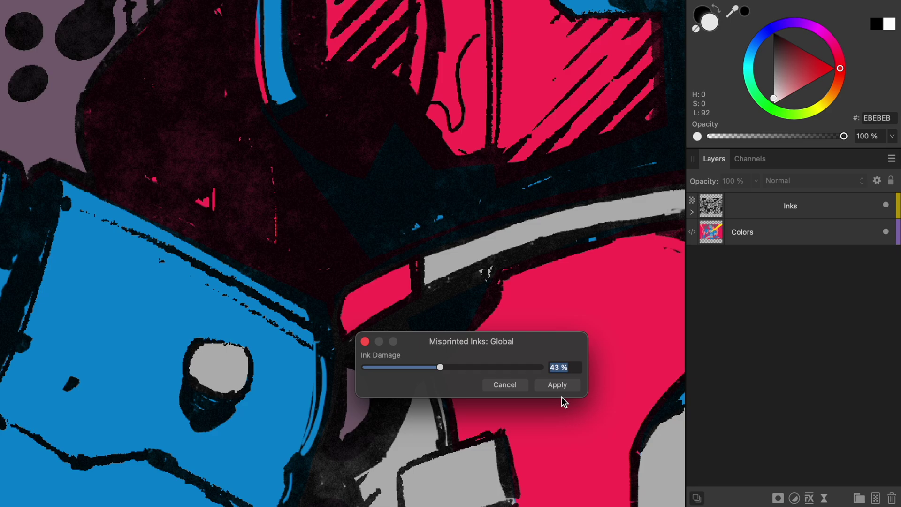
text(45)
click(557, 385)
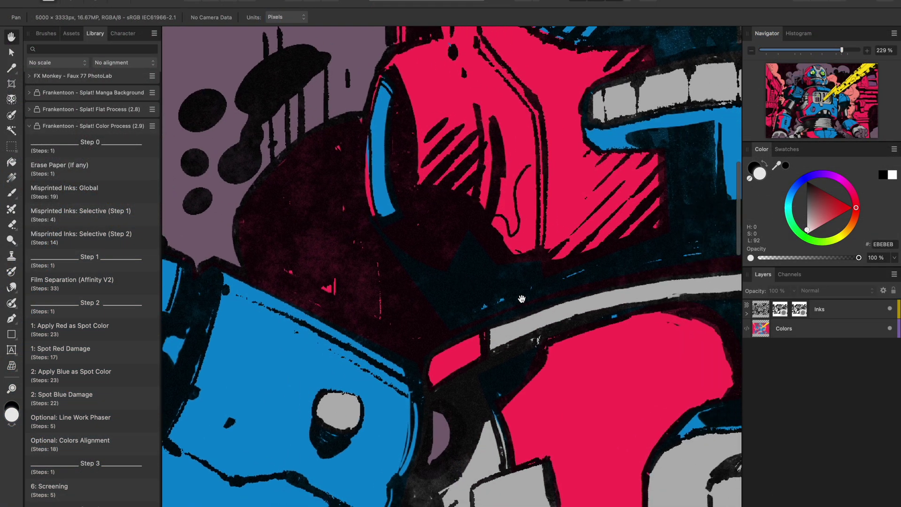
Step: Run the Film Separation (Affinity V2) macro to split the artwork into Black, Cyan, Magenta, Yellow and Paper layers
scroll(522, 299, down, 2)
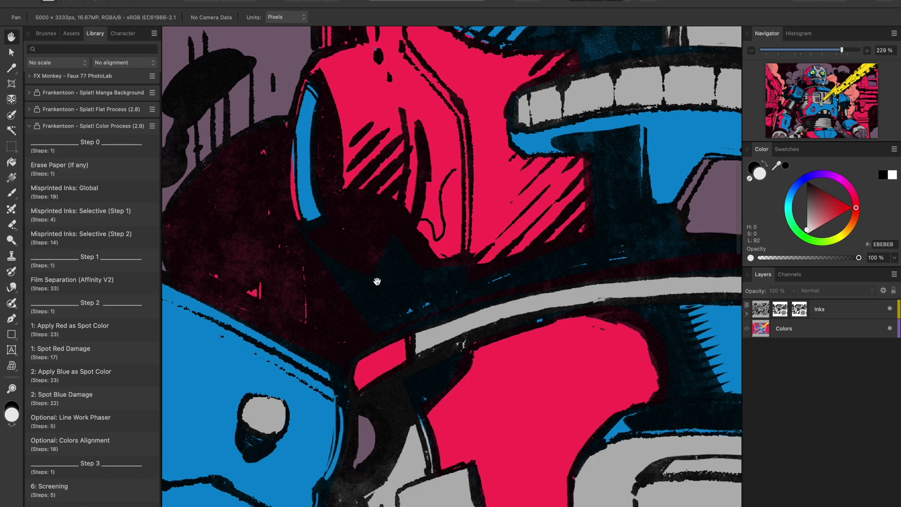
scroll(377, 281, down, 4)
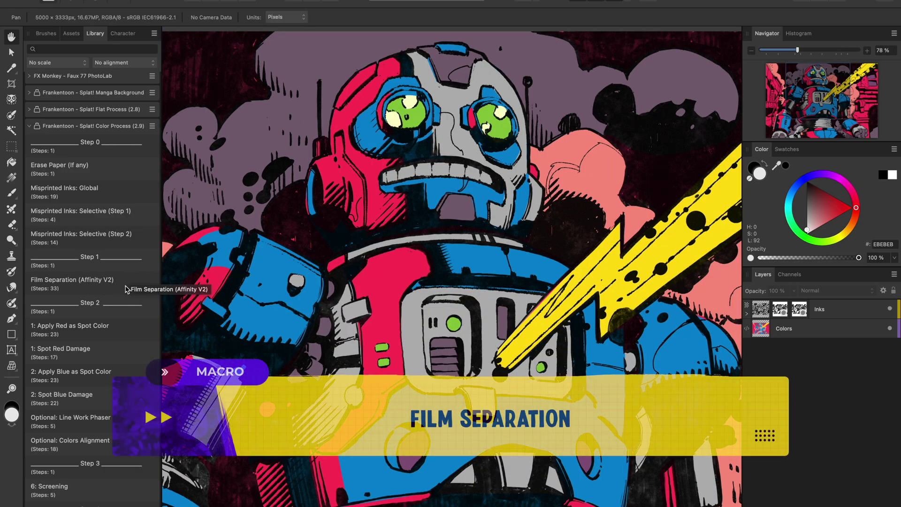
scroll(126, 283, down, 4)
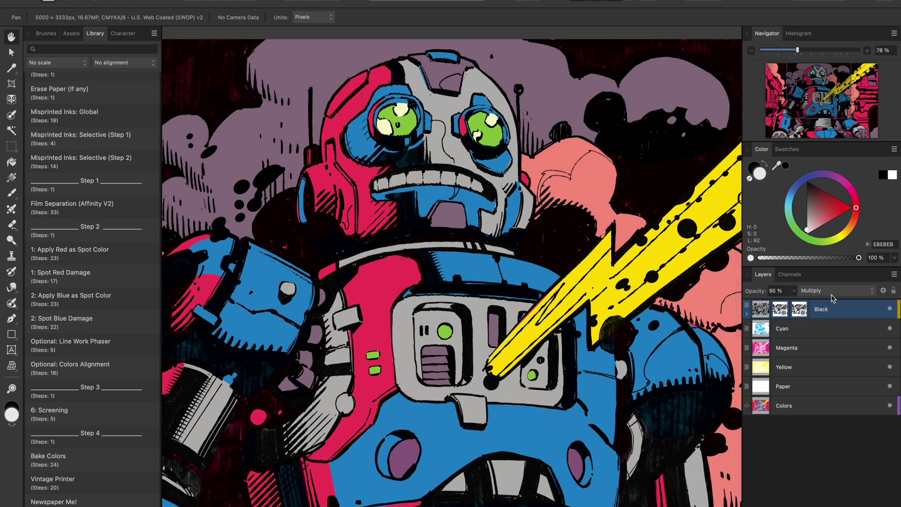
Step: Toggle the Cyan, Magenta and Yellow layers off and on in turn to examine each ink's contribution
click(865, 338)
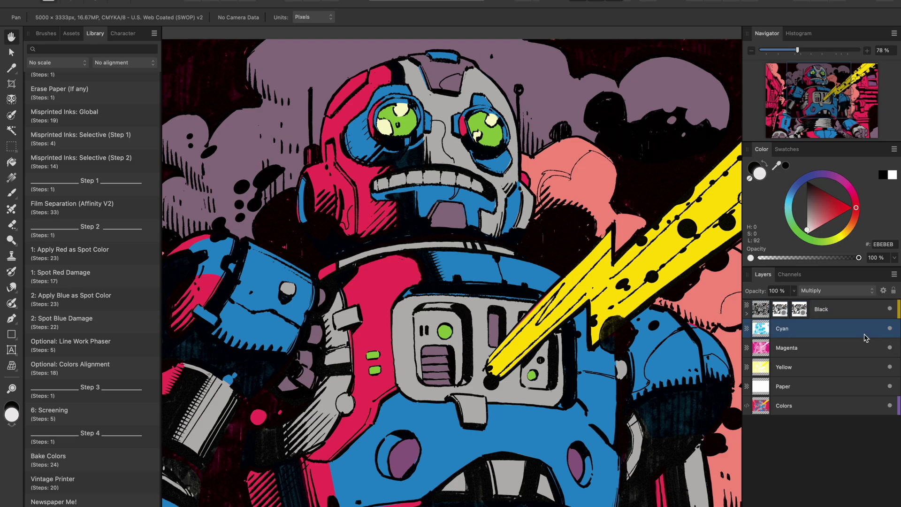
click(890, 328)
click(890, 329)
click(890, 348)
click(890, 348)
click(890, 367)
click(890, 367)
click(890, 367)
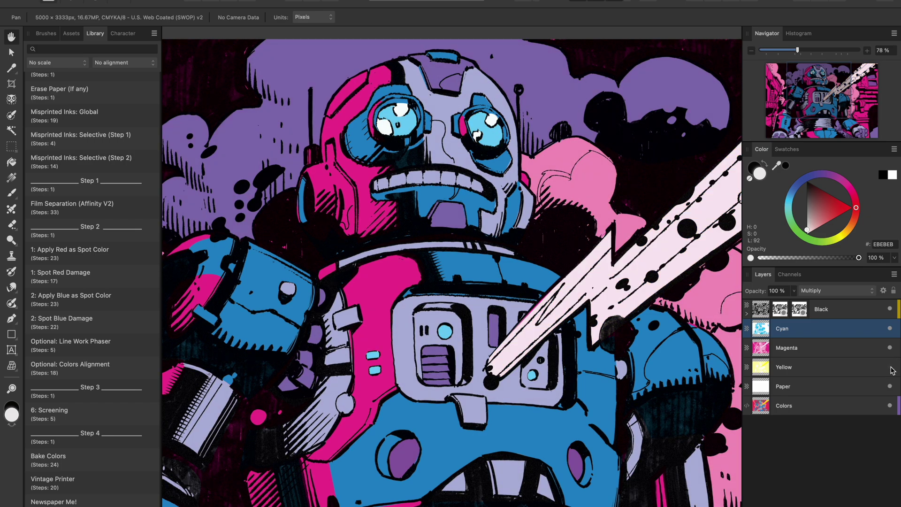
click(890, 367)
Step: Run the Apply Red as Spot Color macro and check the resulting Spot Red layer's visibility
scroll(535, 362, down, 2)
scroll(536, 362, up, 4)
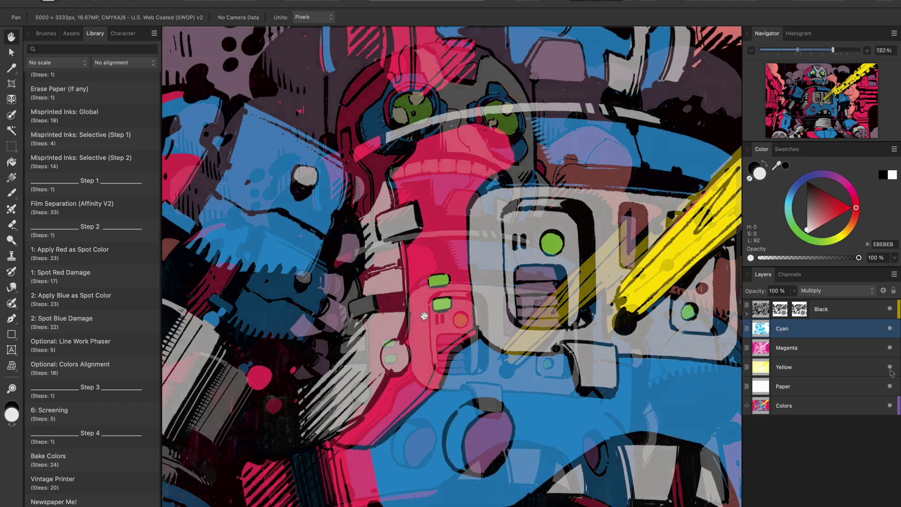
scroll(515, 321, down, 3)
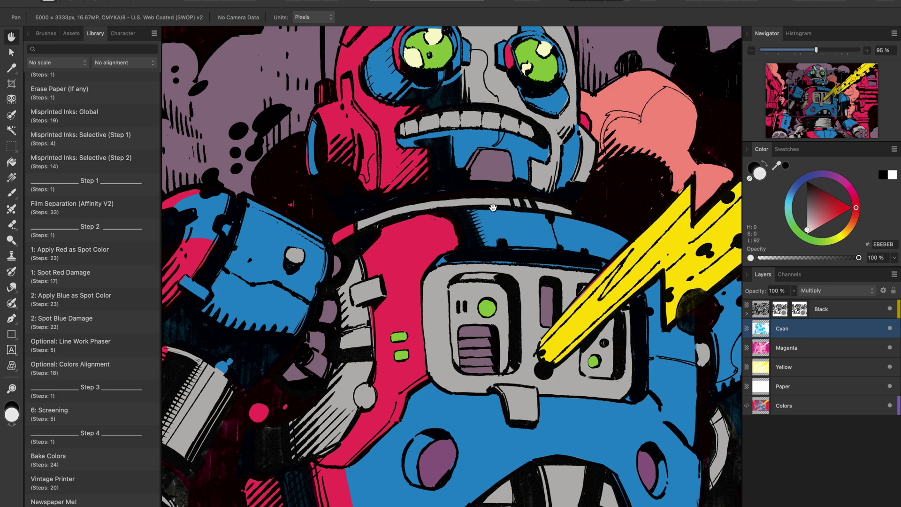
scroll(493, 207, down, 3)
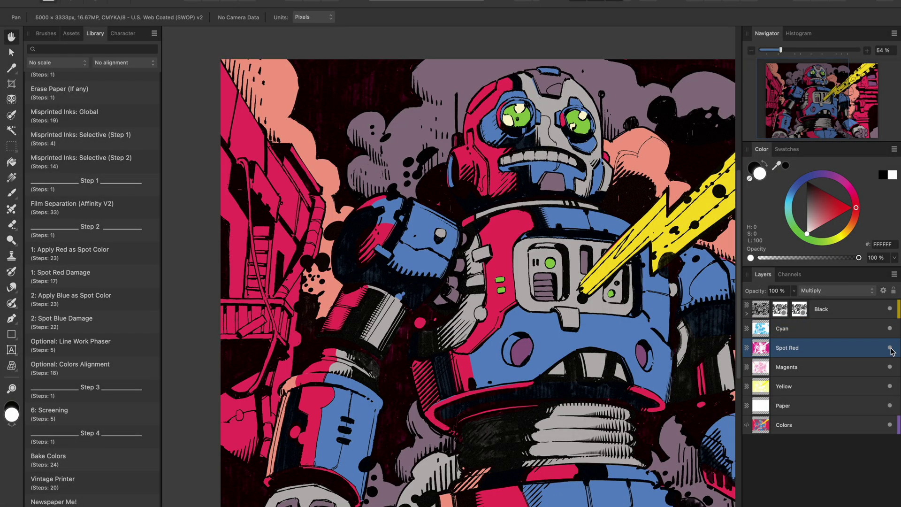
click(890, 347)
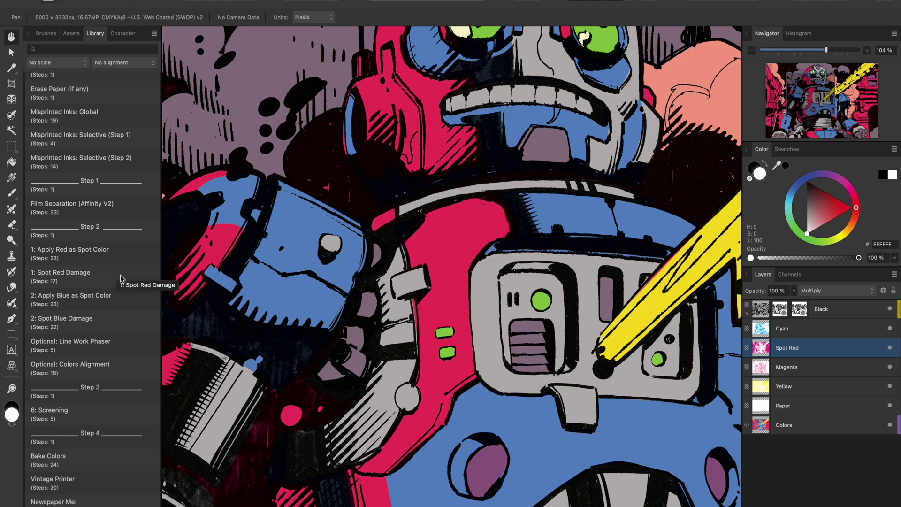
Step: Run the Spot Red Damage macro with Ink Damage at 69% and Pores Density at 41%
click(121, 278)
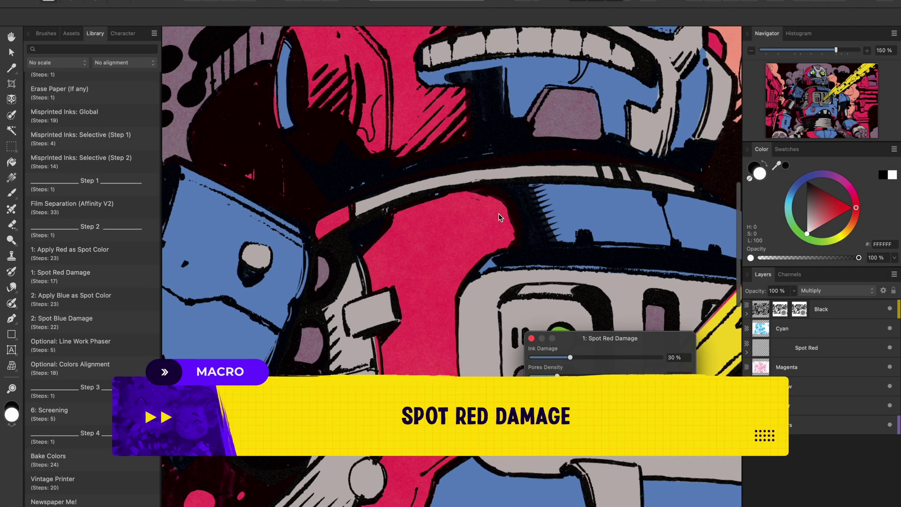
scroll(498, 213, up, 2)
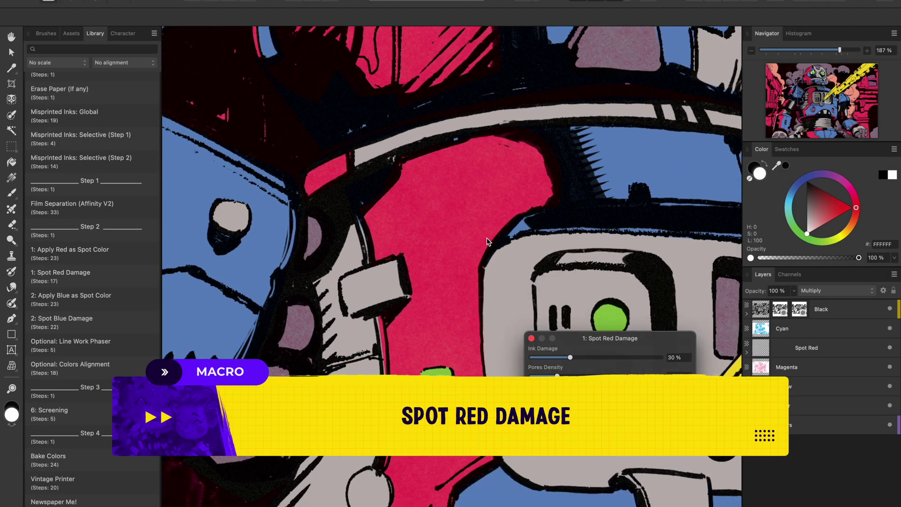
drag(575, 358, 612, 364)
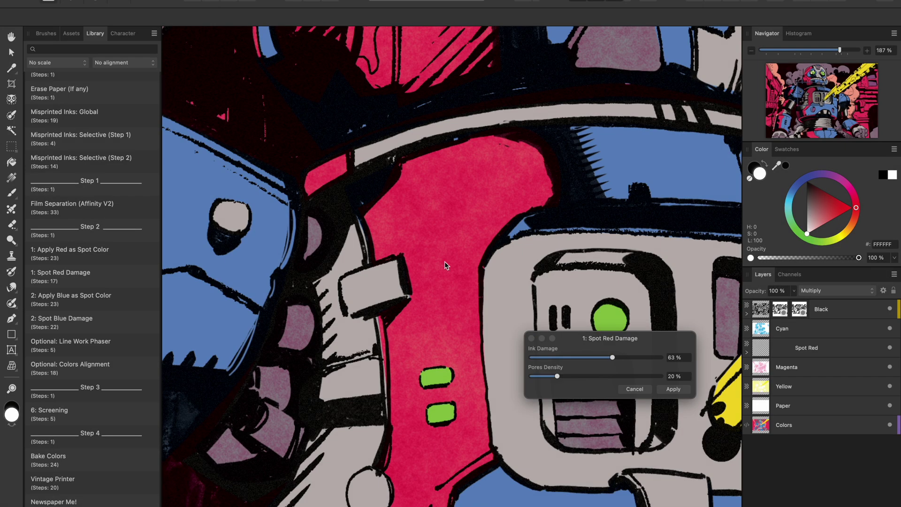
scroll(443, 261, up, 2)
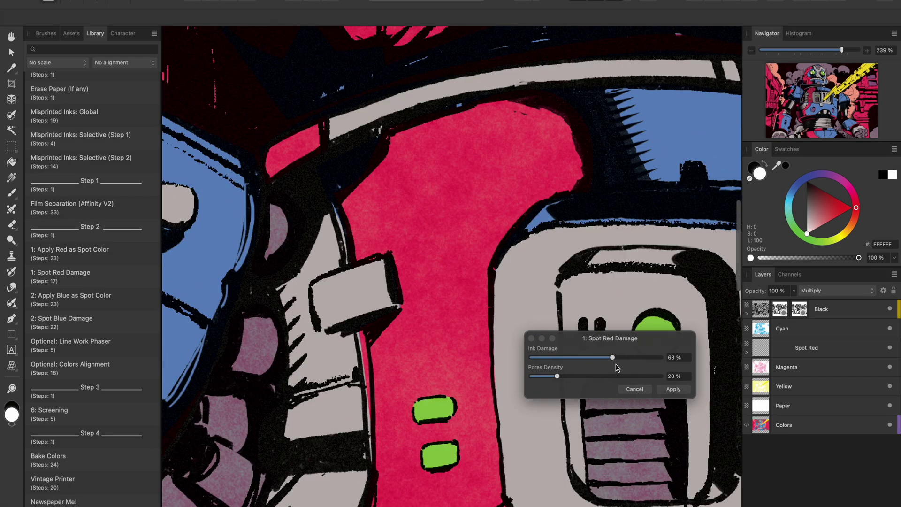
drag(611, 360, 622, 366)
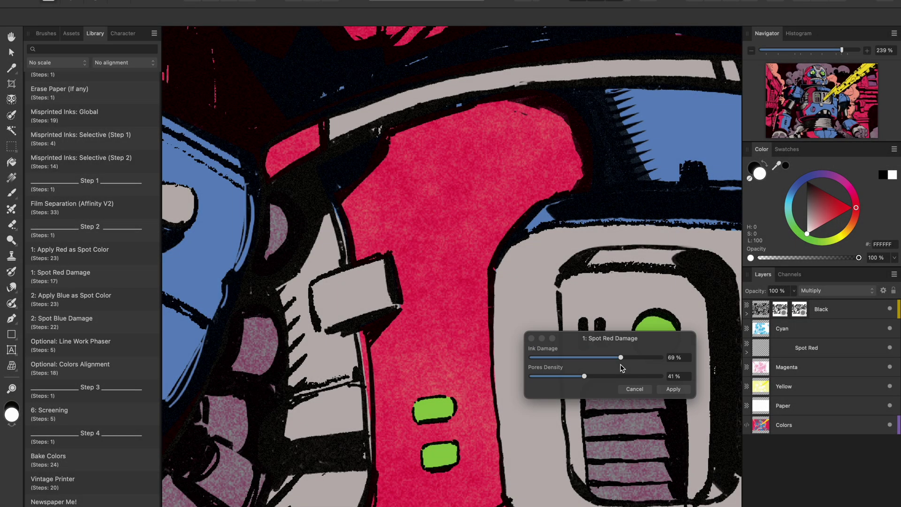
Step: Inspect the red ink damage on the robot's head, arm and background, and apply it
scroll(373, 319, down, 3)
scroll(374, 319, left, 4)
scroll(373, 319, up, 10)
scroll(374, 319, up, 5)
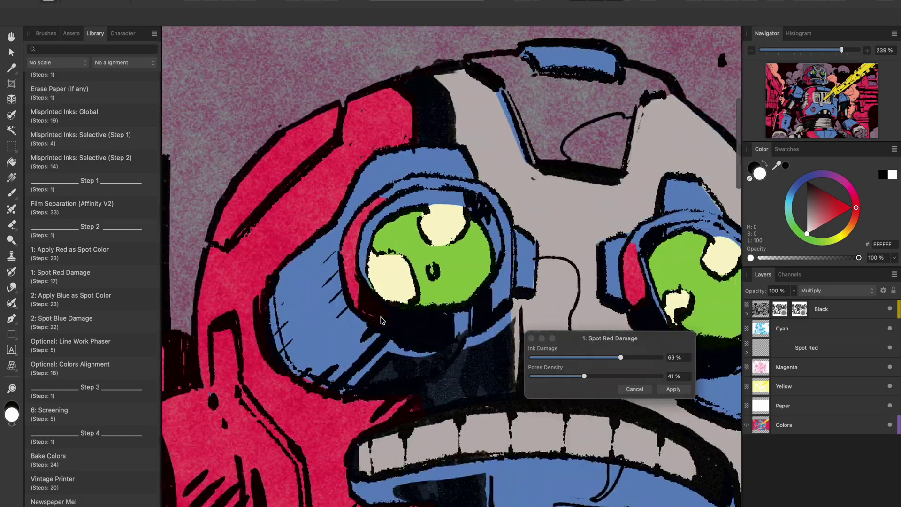
scroll(380, 318, down, 5)
scroll(380, 318, left, 6)
scroll(380, 318, down, 5)
scroll(369, 206, up, 1)
scroll(369, 207, right, 3)
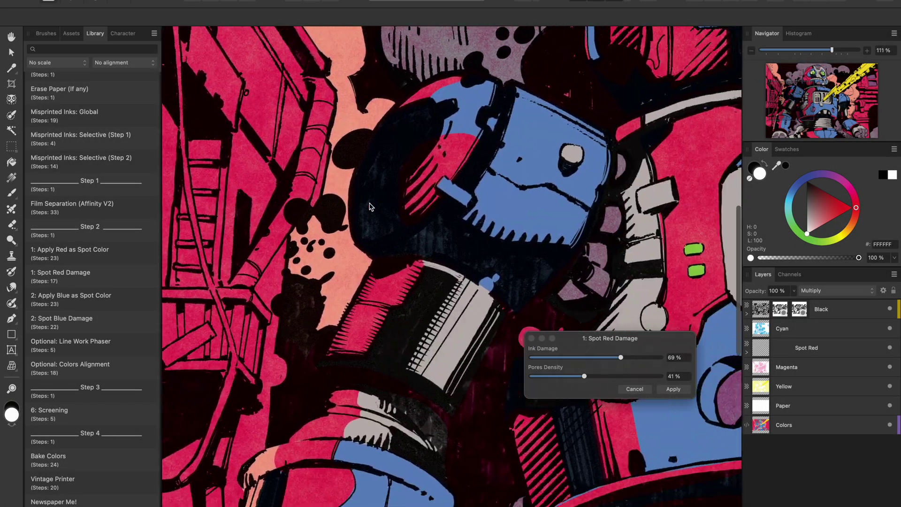
click(679, 390)
Step: Run the Apply Blue as Spot Color macro and toggle the Spot Blue layer off and on to check it
scroll(541, 351, right, 4)
scroll(541, 351, down, 1)
scroll(540, 351, up, 5)
scroll(541, 351, right, 3)
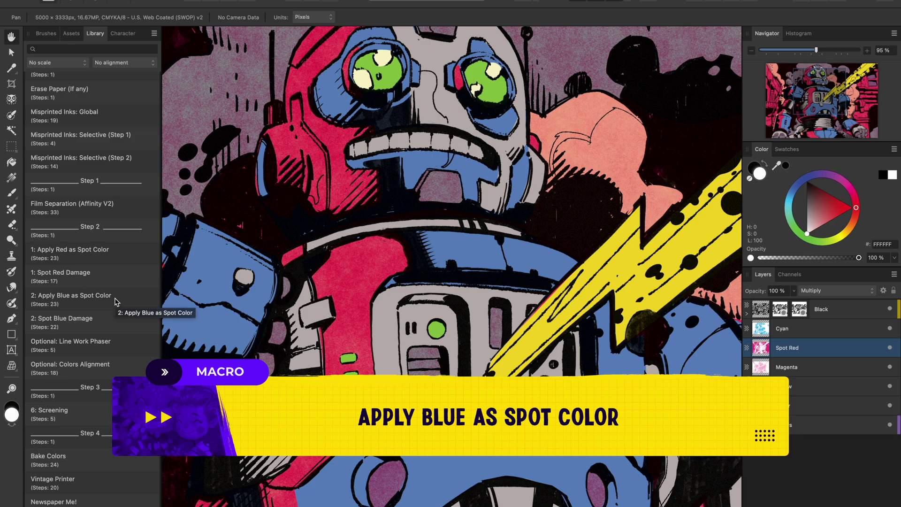
scroll(451, 195, up, 2)
scroll(450, 195, left, 2)
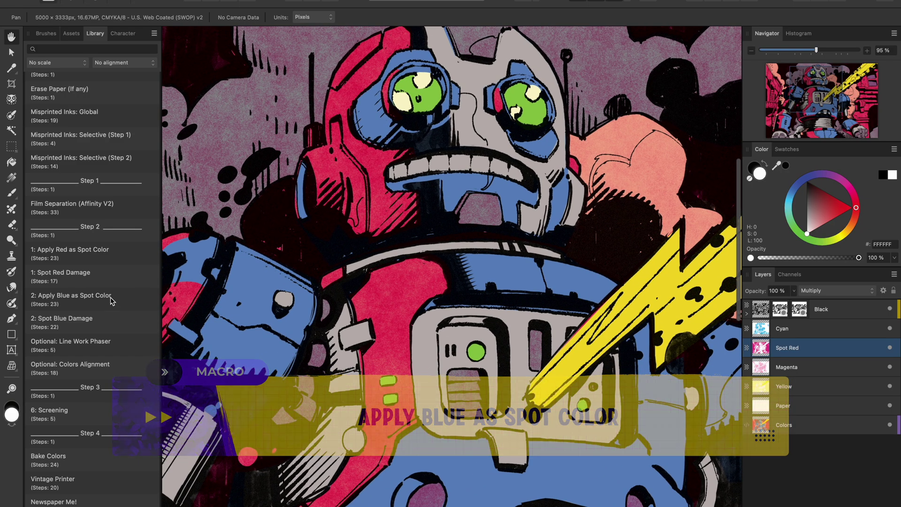
click(112, 300)
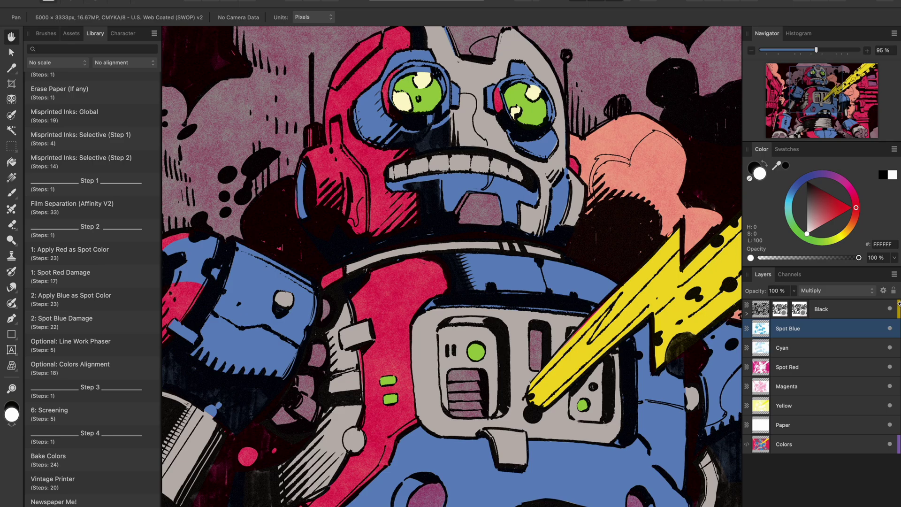
click(891, 329)
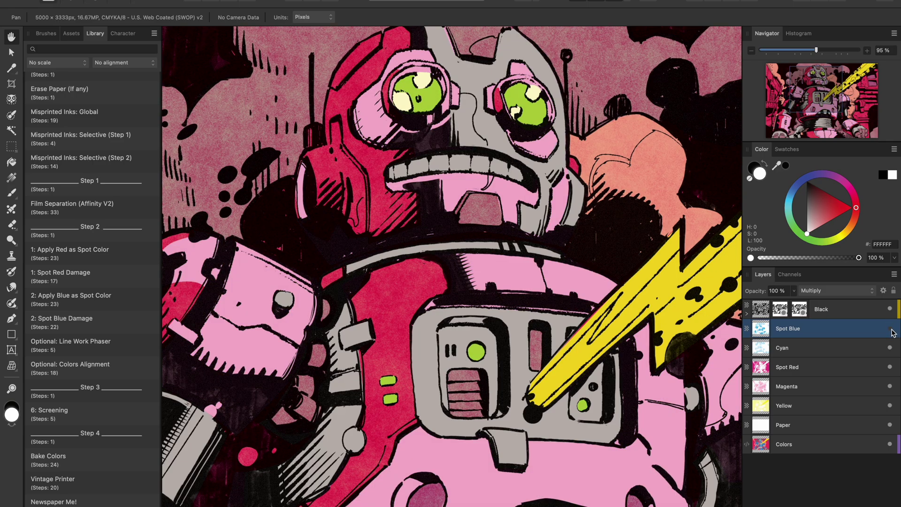
click(890, 329)
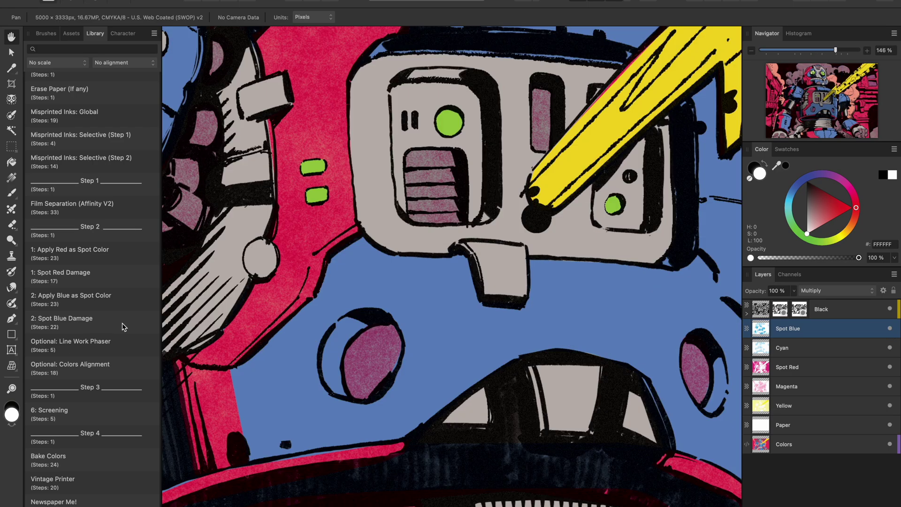
Step: Run the Spot Blue Damage macro with Scratches at 74% and Ink Damage raised above the default, and apply it
click(114, 325)
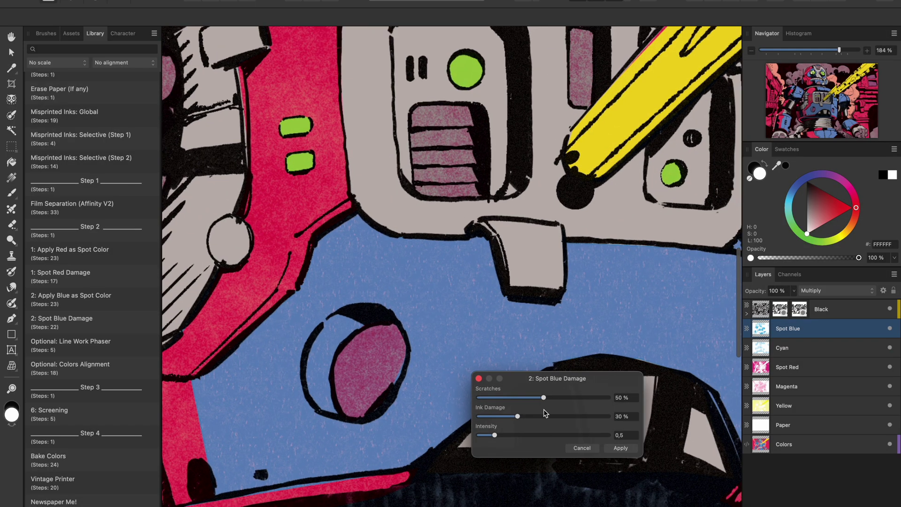
drag(543, 397, 573, 398)
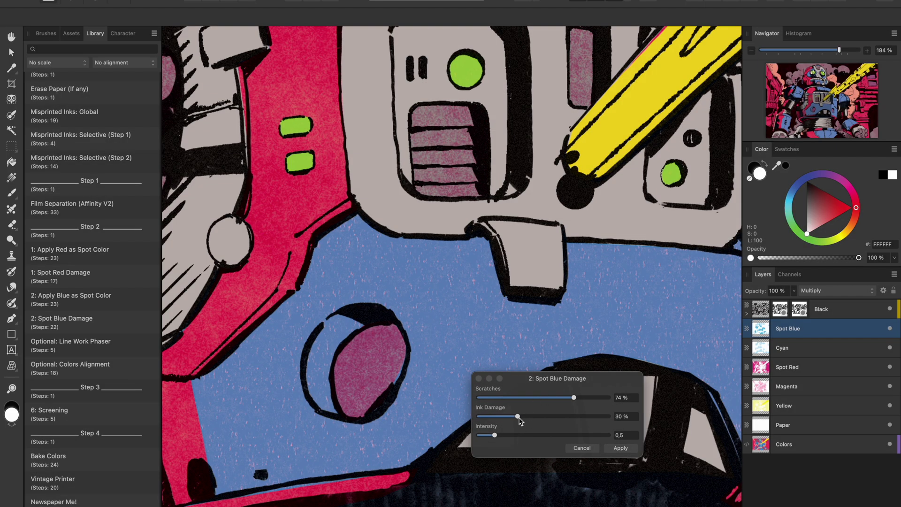
drag(518, 417, 539, 417)
click(622, 449)
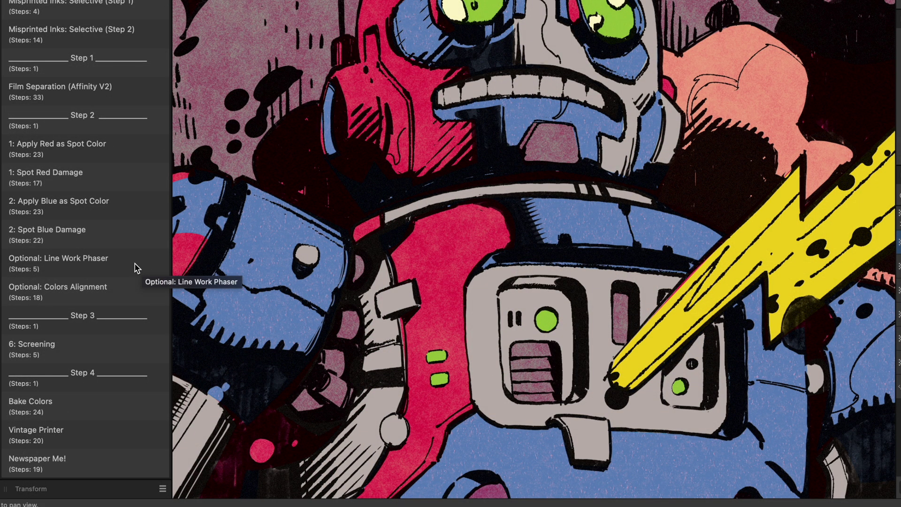
Step: Run the Line Work Phaser macro with Black Ink Fluidity 75%, Horizontal Misalignment 3 px and Vertical Misalignment -3 px, checking the line work across the robot
click(137, 268)
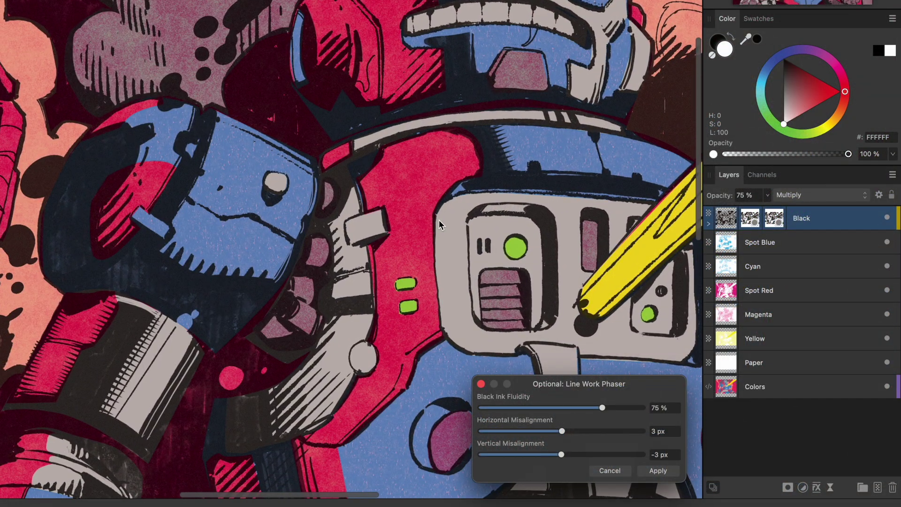
scroll(439, 221, left, 3)
scroll(439, 220, right, 5)
scroll(439, 221, up, 4)
scroll(439, 220, down, 2)
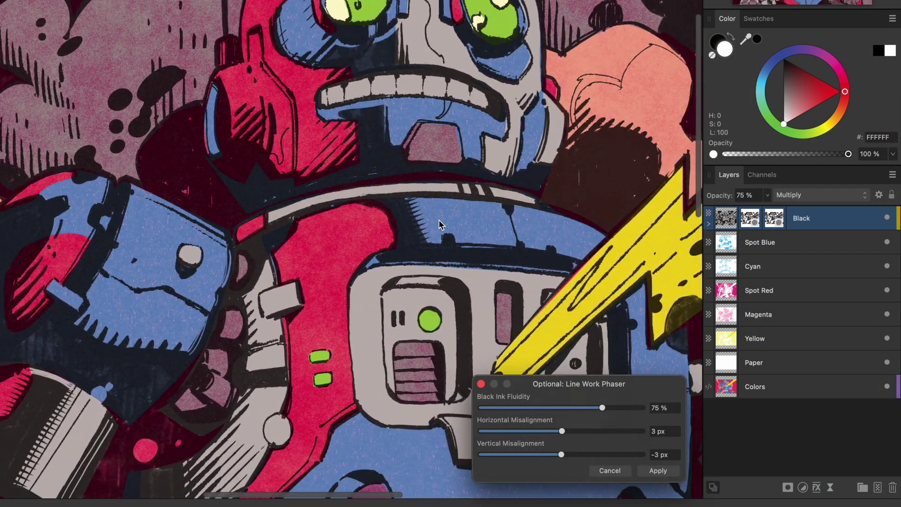
scroll(438, 220, right, 3)
scroll(438, 220, down, 1)
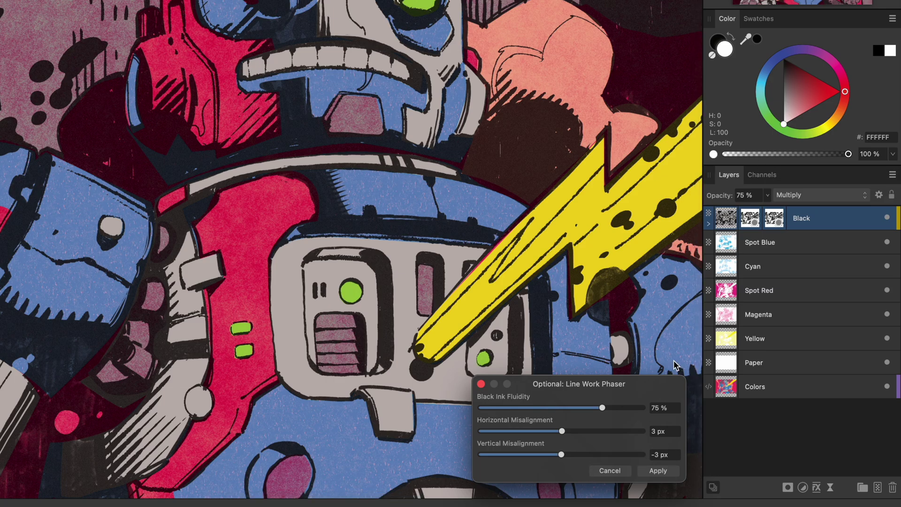
scroll(563, 260, right, 4)
scroll(564, 260, up, 2)
scroll(563, 260, left, 6)
scroll(563, 260, down, 1)
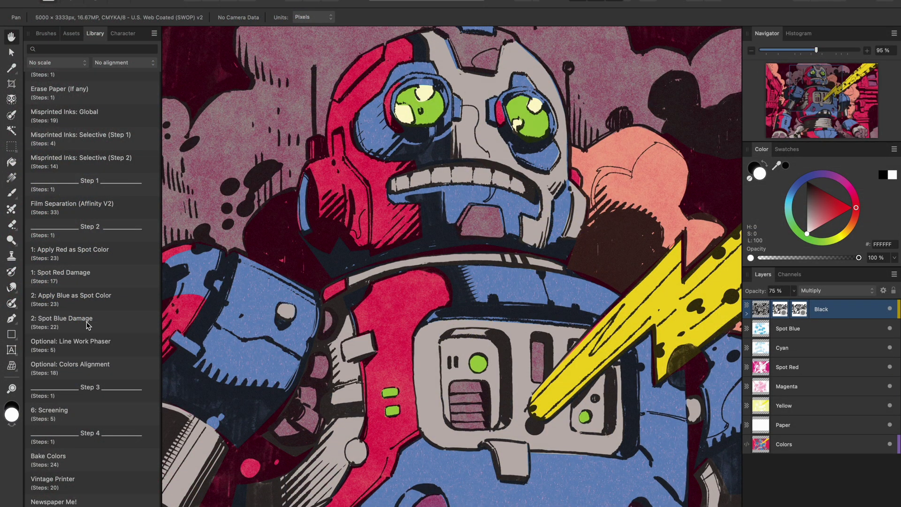
Step: Run the Colors Alignment macro and apply its default cyan, magenta, spot red and spot blue shifts after checking them on the artwork
click(132, 373)
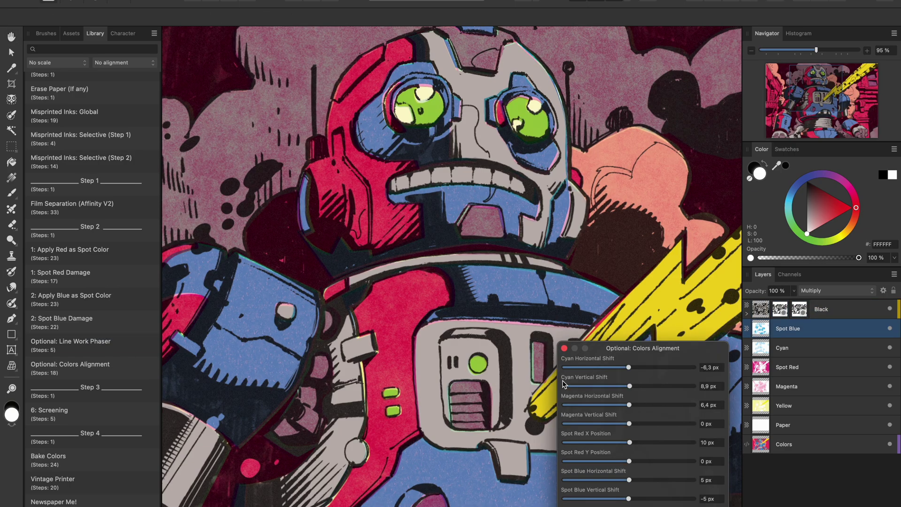
scroll(516, 269, up, 2)
scroll(516, 269, up, 3)
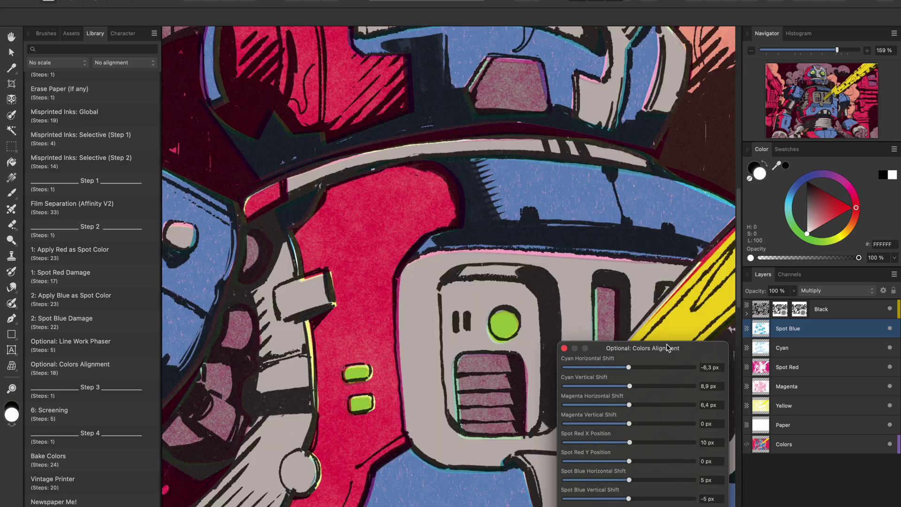
drag(667, 347, 594, 189)
scroll(414, 202, up, 4)
scroll(413, 202, right, 3)
scroll(414, 202, up, 1)
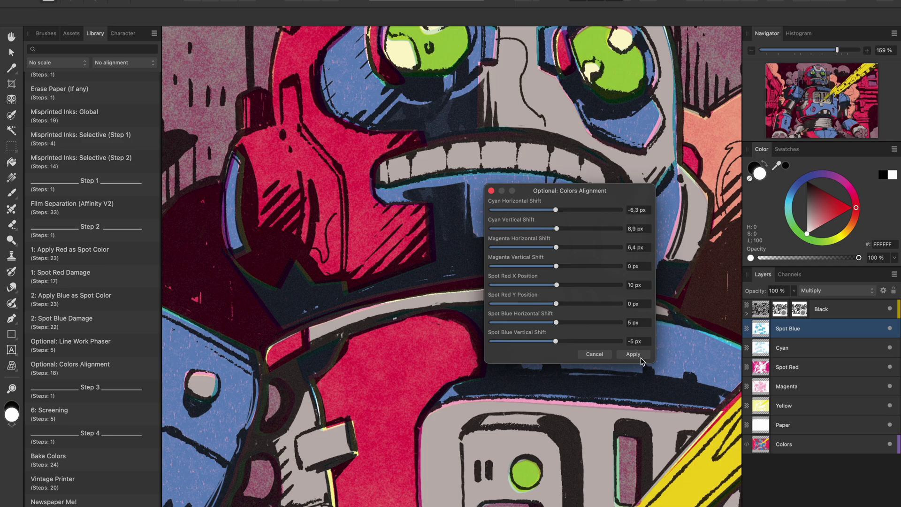
click(633, 354)
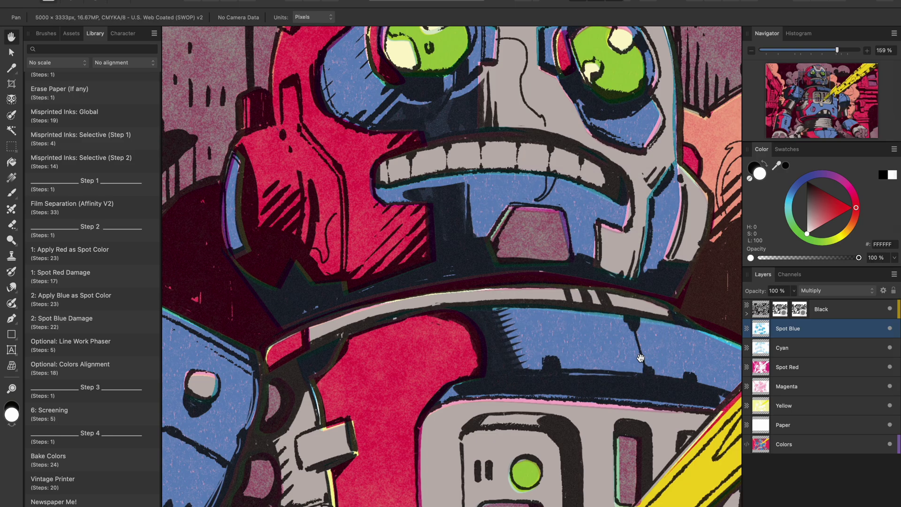
scroll(640, 358, up, 4)
scroll(641, 358, right, 2)
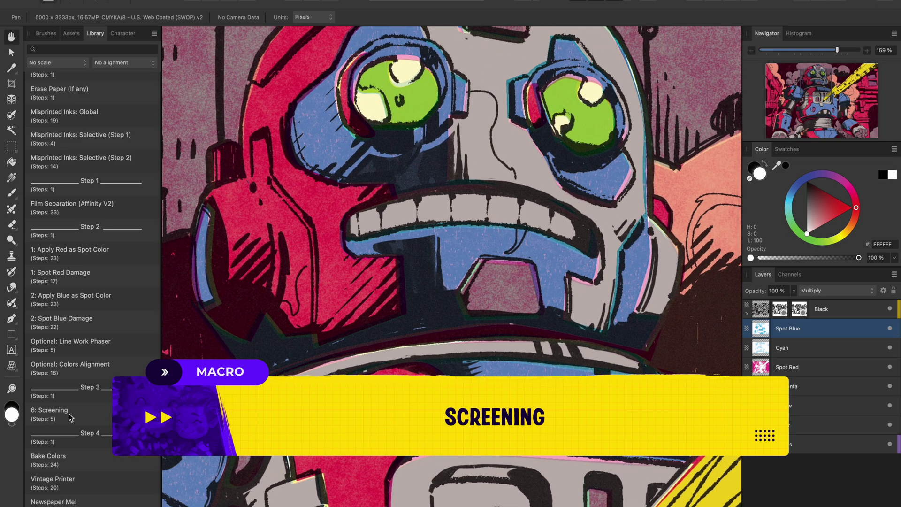
Step: Run the Screening macro and examine its default 8 px cyan and magenta dots on the robot's head, arm and background
click(70, 417)
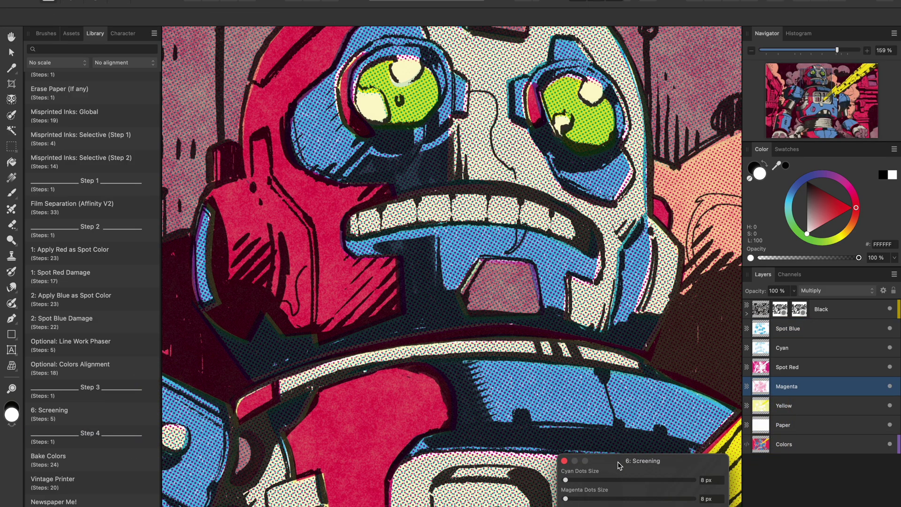
drag(620, 465, 585, 388)
scroll(551, 147, left, 3)
scroll(550, 147, up, 1)
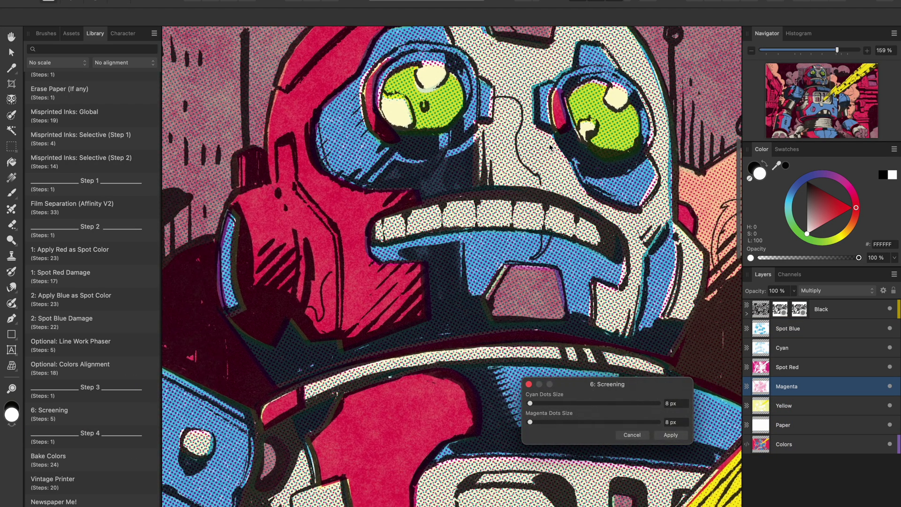
scroll(551, 147, right, 3)
scroll(551, 146, down, 1)
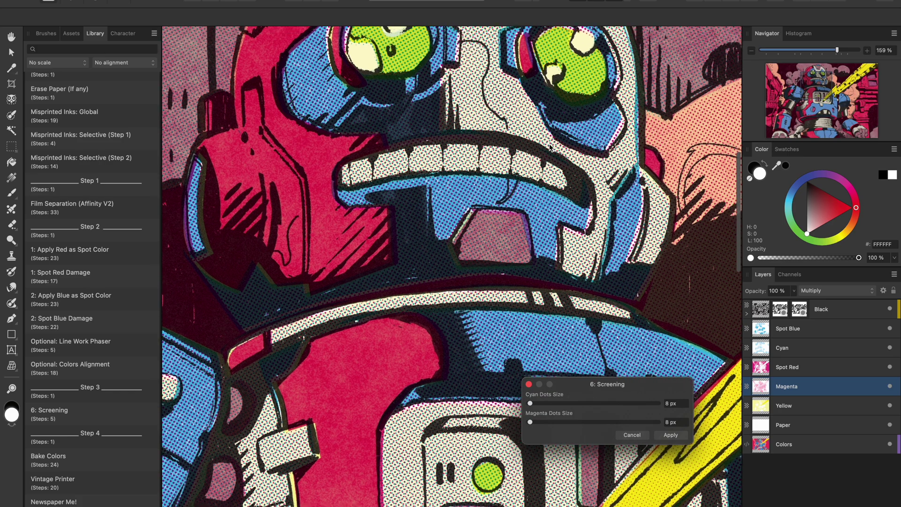
scroll(550, 147, up, 5)
scroll(550, 147, left, 3)
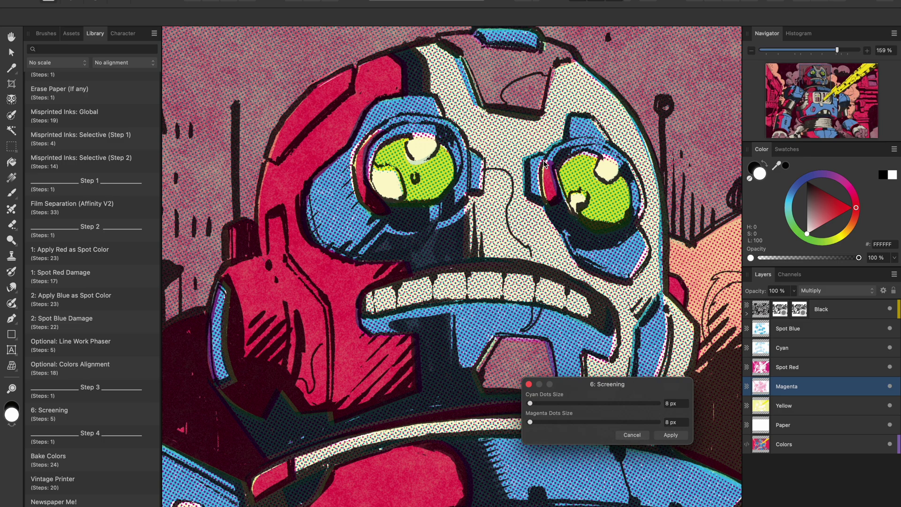
scroll(496, 174, left, 8)
scroll(496, 174, down, 3)
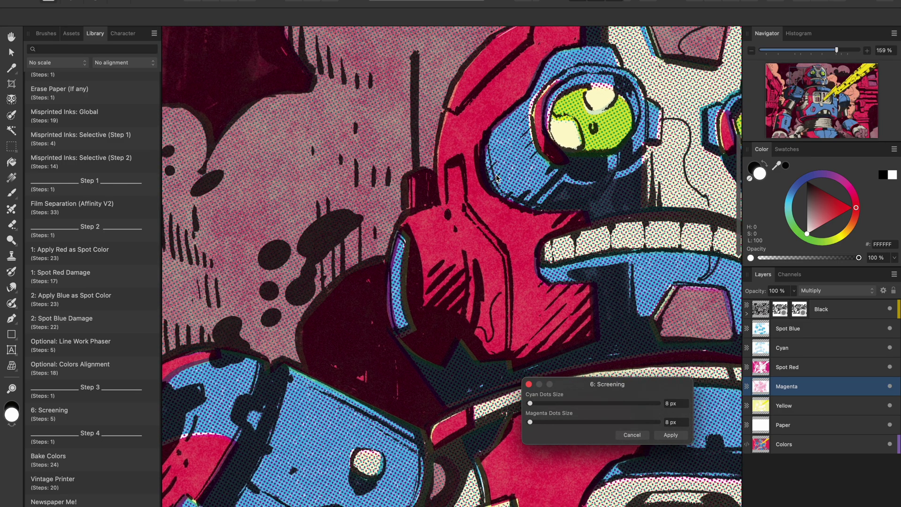
scroll(497, 174, down, 2)
scroll(496, 175, down, 3)
scroll(497, 175, left, 3)
Step: Set both Cyan Dots Size and Magenta Dots Size to 15 px, check the halftone across the artwork, and apply the screening
drag(695, 371, 666, 370)
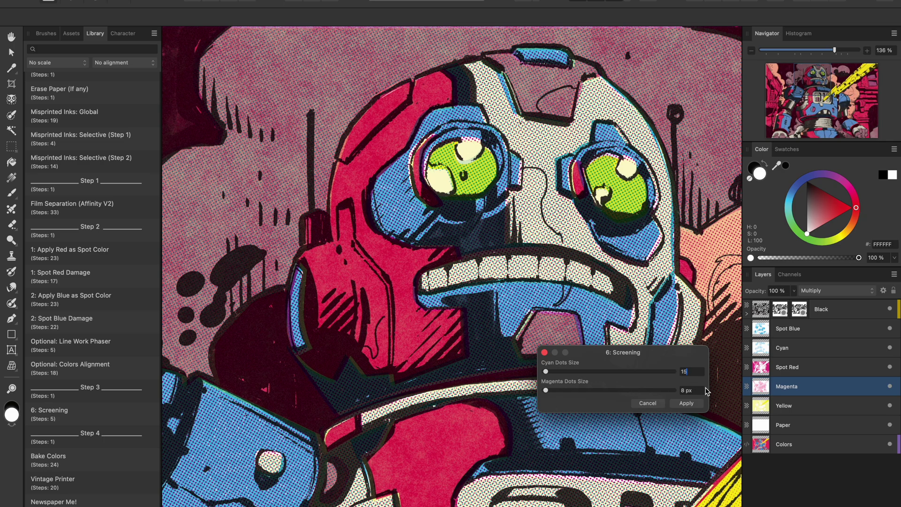
click(695, 391)
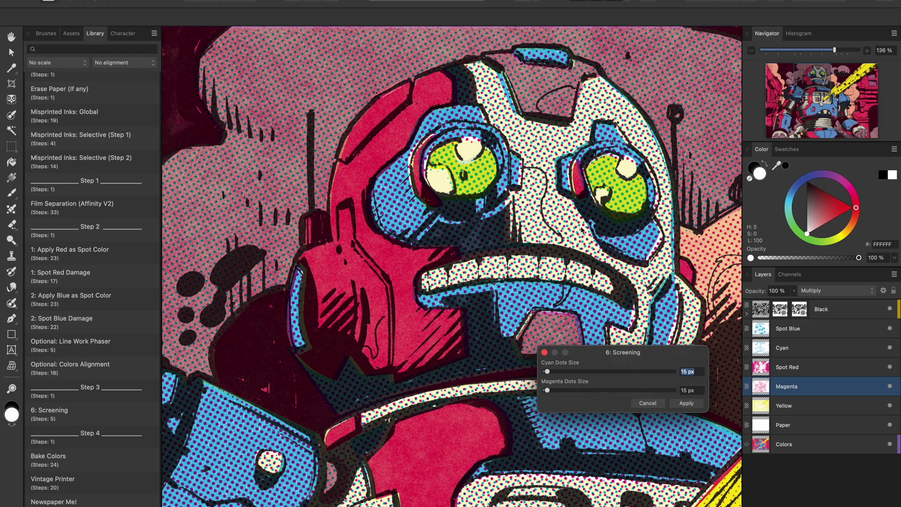
scroll(581, 228, down, 8)
scroll(581, 228, left, 6)
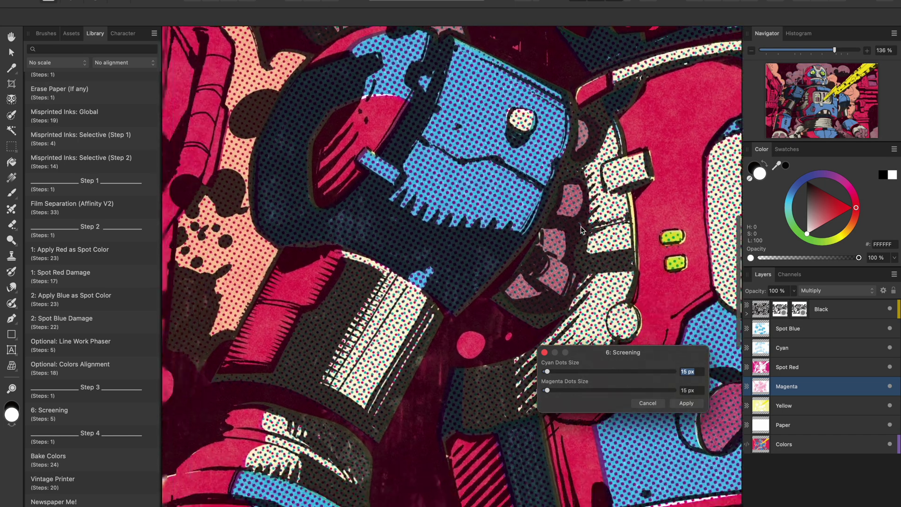
scroll(581, 230, up, 5)
scroll(581, 230, right, 5)
scroll(580, 230, down, 3)
scroll(581, 230, up, 5)
scroll(581, 230, right, 6)
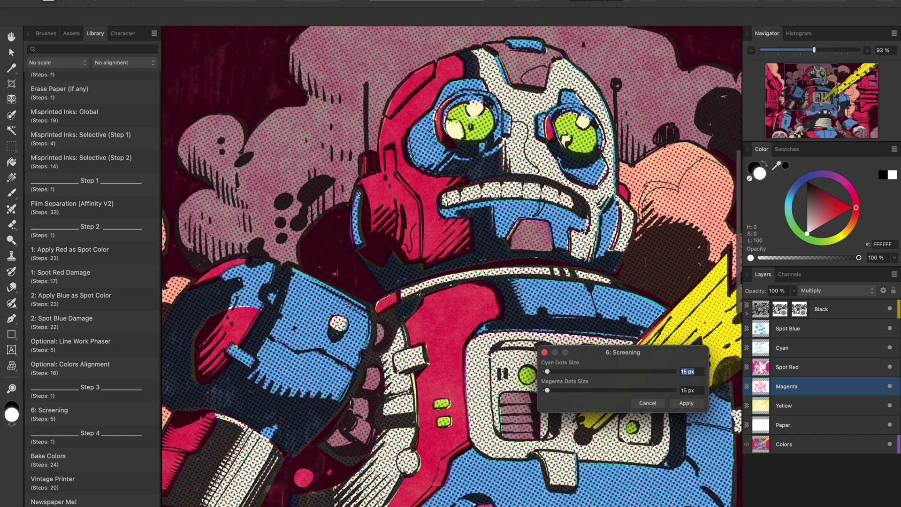
scroll(580, 231, left, 10)
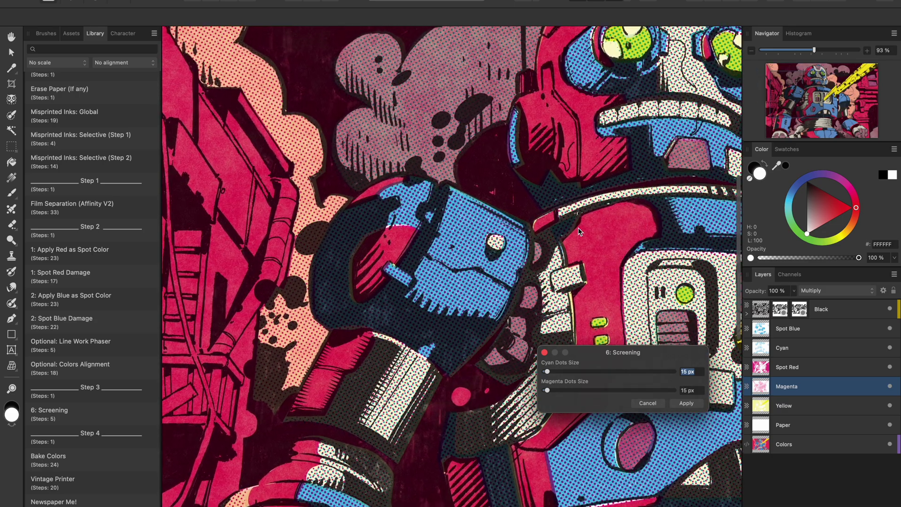
scroll(580, 231, right, 10)
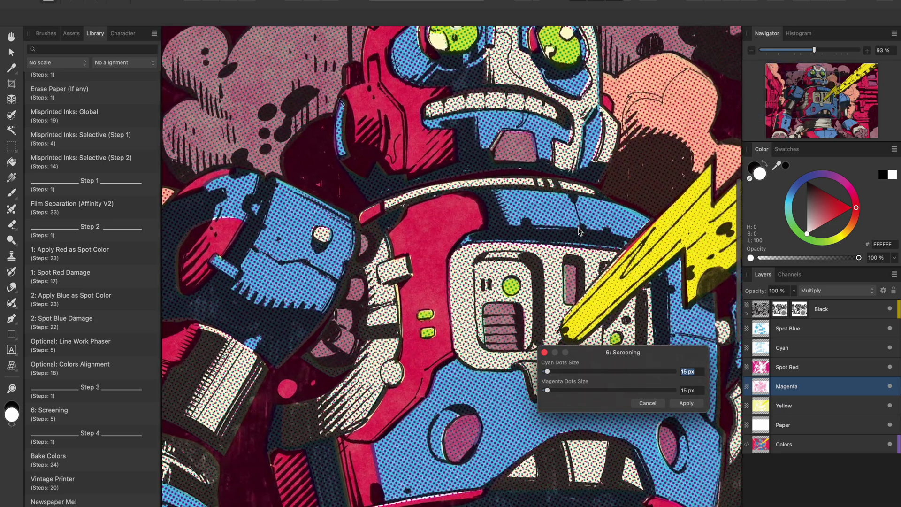
scroll(580, 230, up, 3)
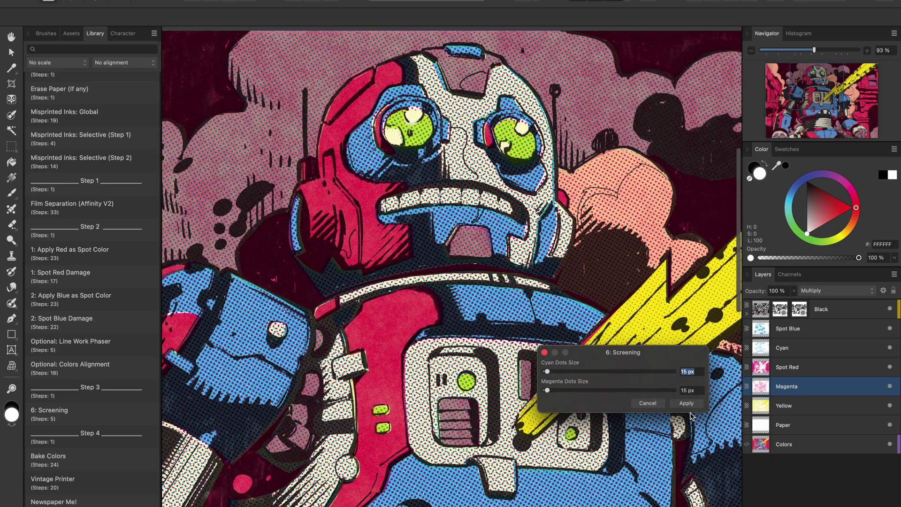
click(698, 407)
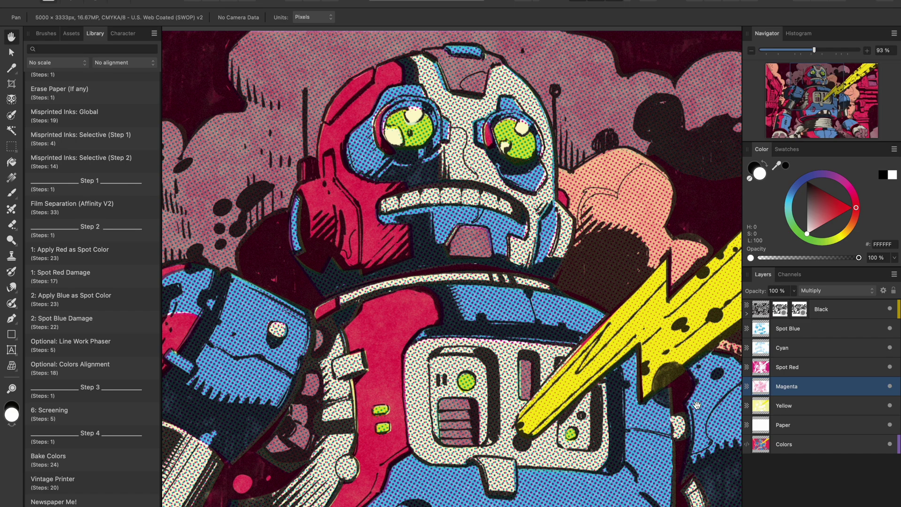
Step: Run the Bake Colors macro on the screened artwork
scroll(535, 311, down, 5)
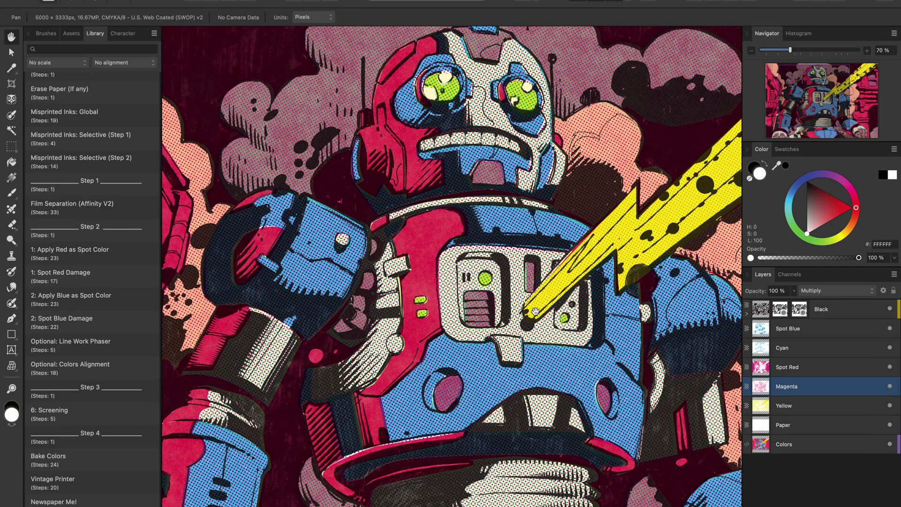
drag(620, 313, 604, 317)
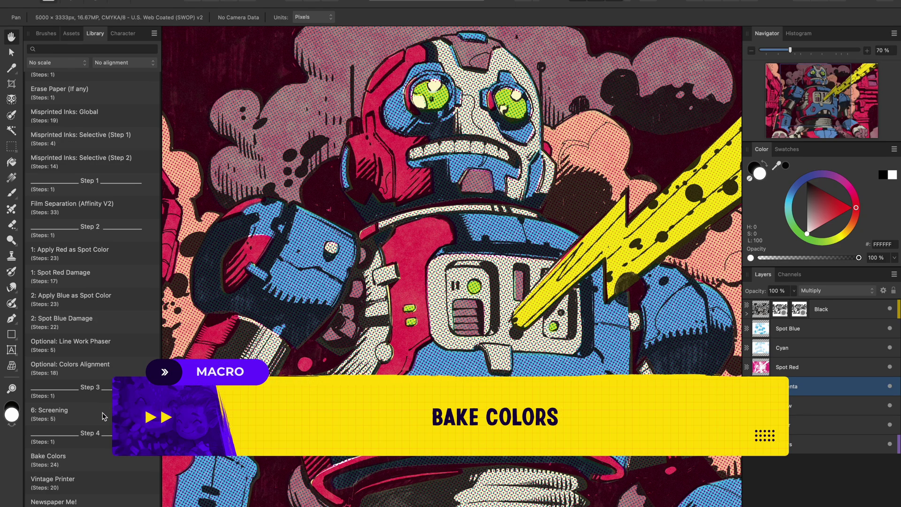
click(84, 460)
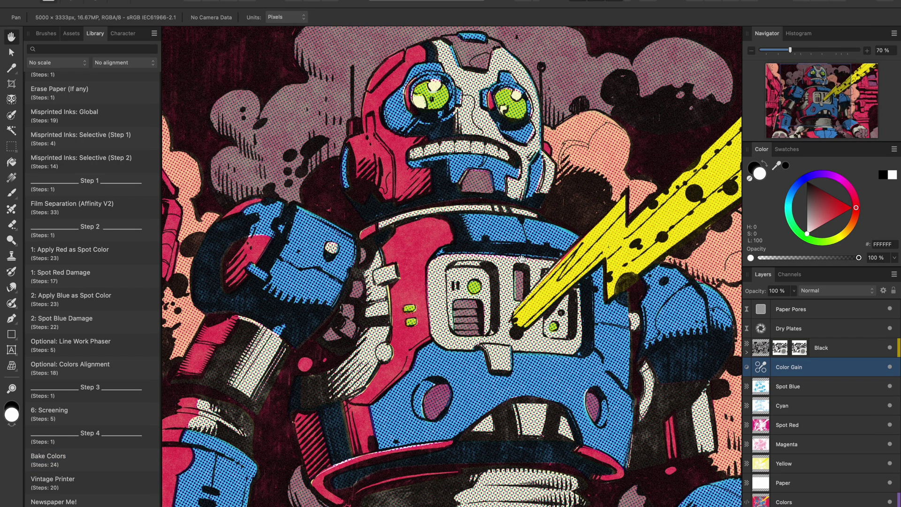
Step: Examine the baked colors on the robot's head, torso and arms and on the background clouds
scroll(522, 259, up, 2)
scroll(522, 260, down, 3)
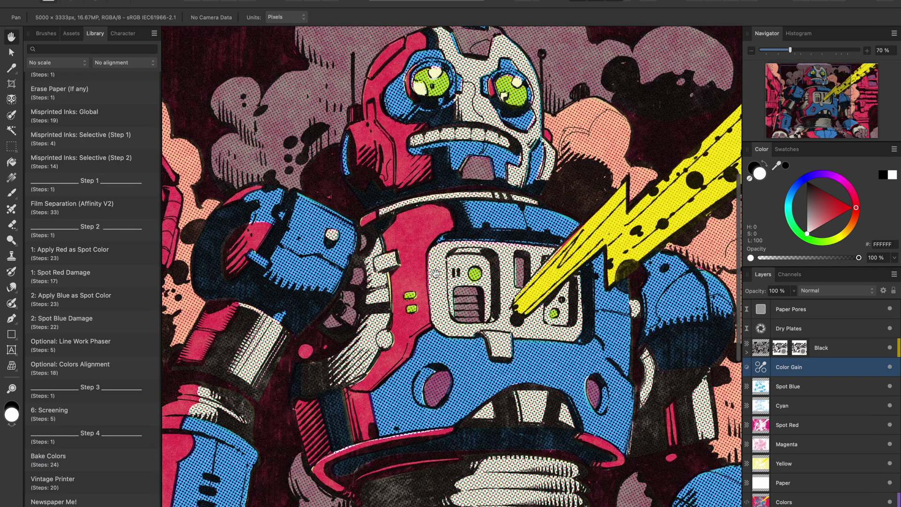
scroll(725, 324, up, 2)
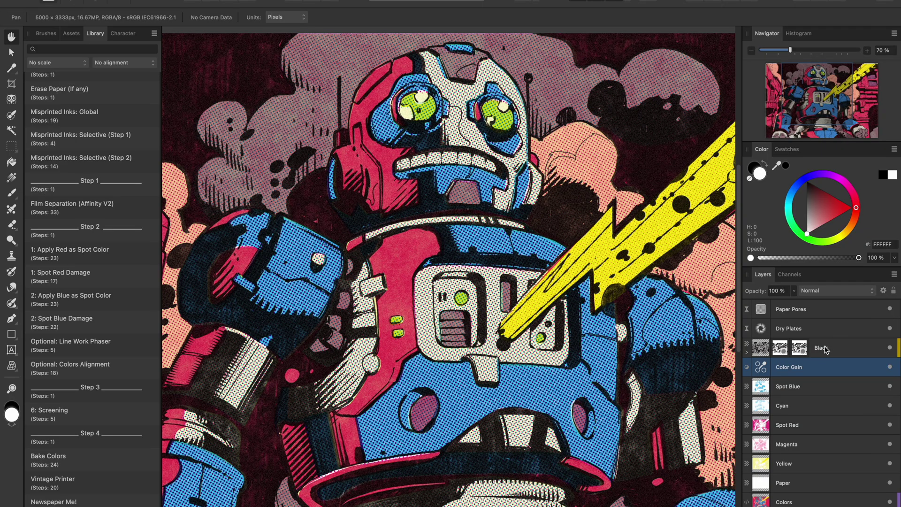
scroll(369, 249, up, 3)
scroll(368, 249, down, 8)
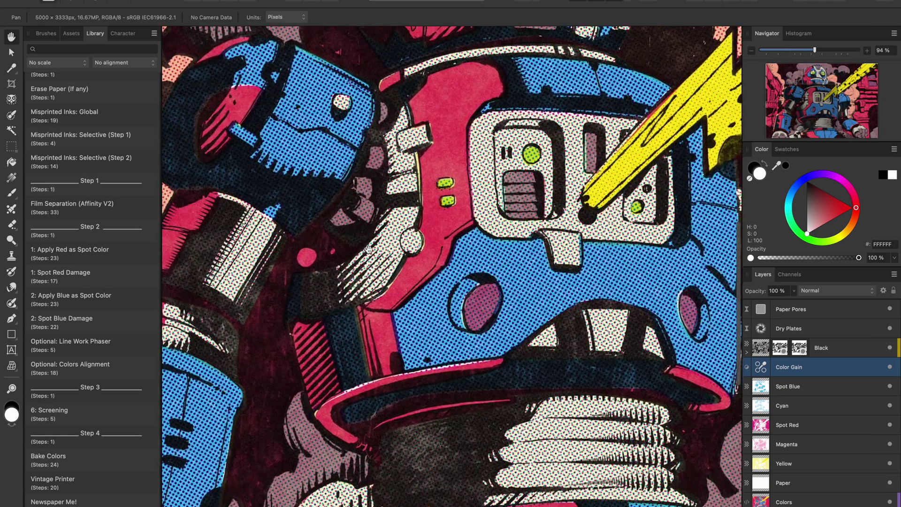
scroll(369, 249, left, 1)
scroll(589, 190, up, 10)
scroll(589, 190, right, 6)
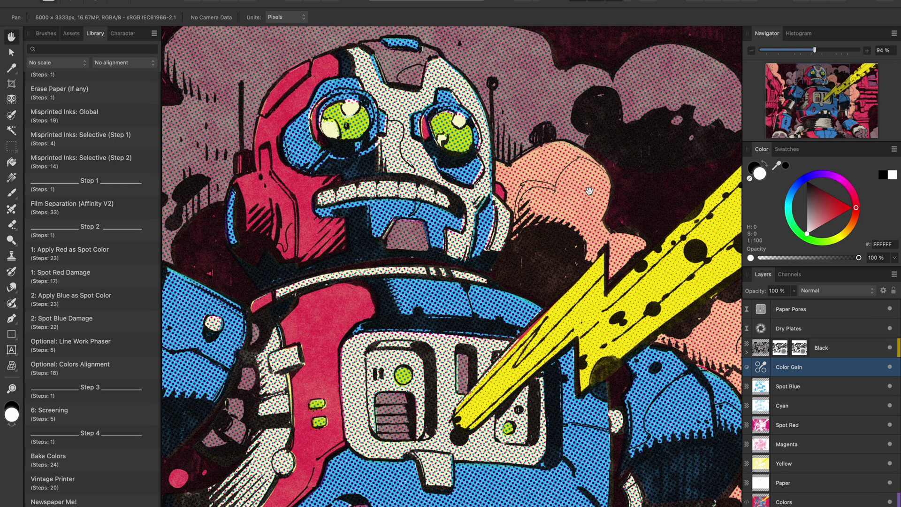
scroll(553, 318, down, 5)
scroll(552, 317, left, 7)
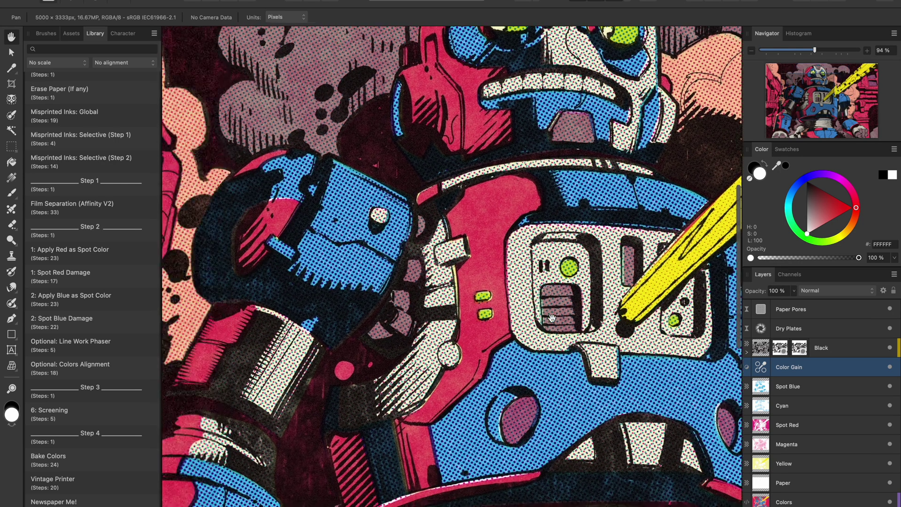
scroll(552, 317, down, 3)
scroll(552, 317, left, 4)
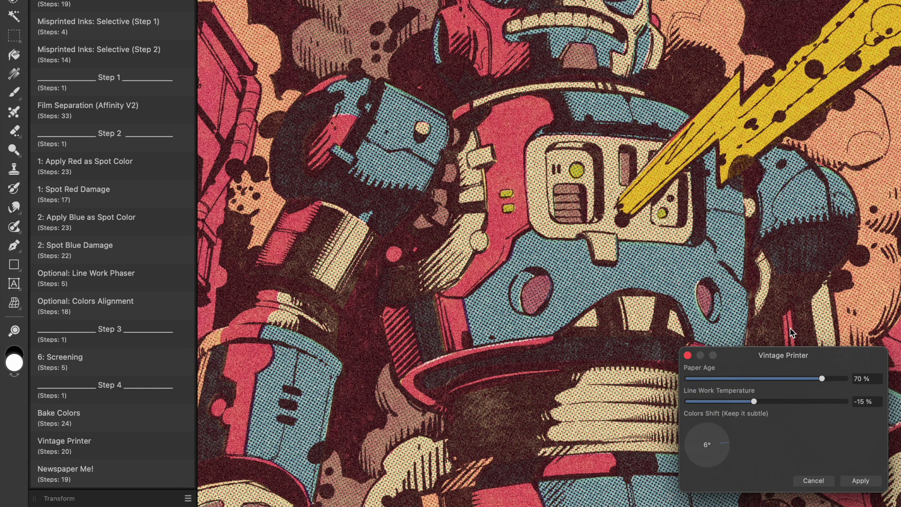
Step: Set Vintage Printer's Paper Age to 65 %, checking the effect on the robot's torso and arms
drag(796, 356, 770, 261)
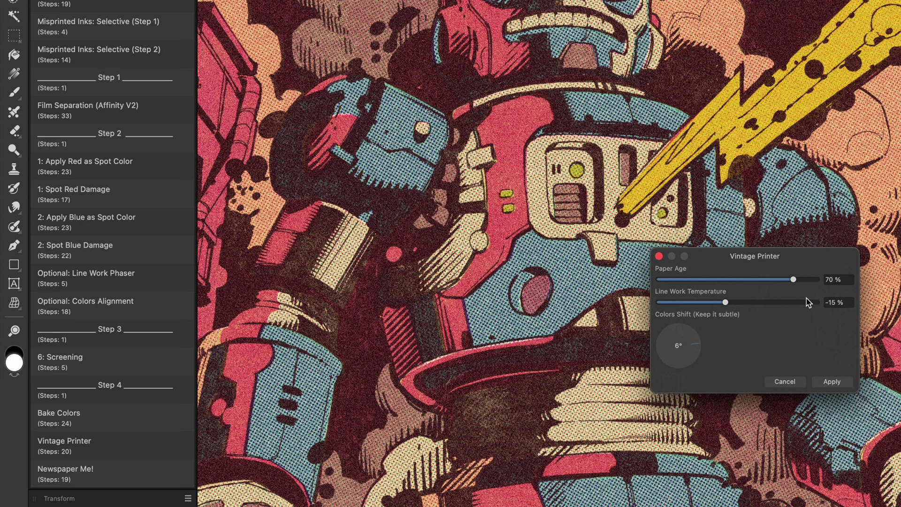
scroll(633, 103, up, 5)
scroll(633, 103, down, 5)
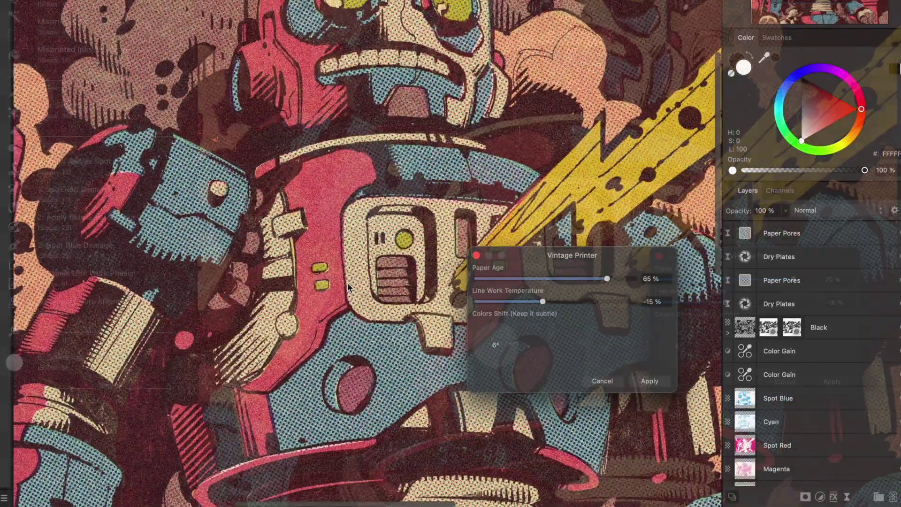
scroll(347, 284, right, 3)
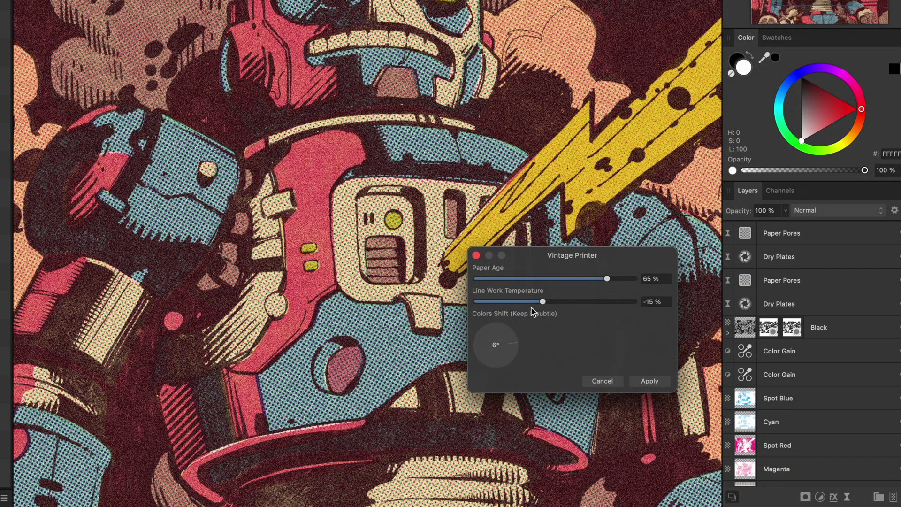
Step: Compare Line Work Temperature at -37 % and 41 %, and settle on -11 %
drag(542, 303, 525, 303)
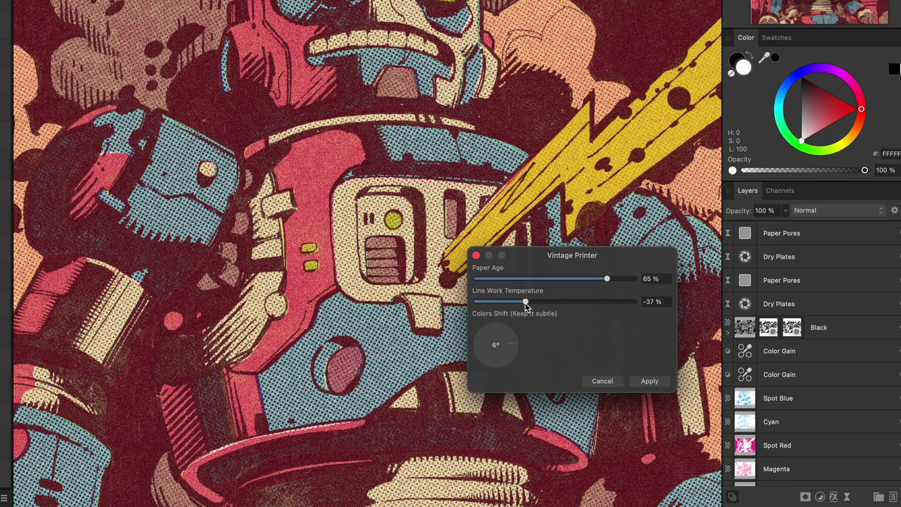
drag(525, 304, 588, 302)
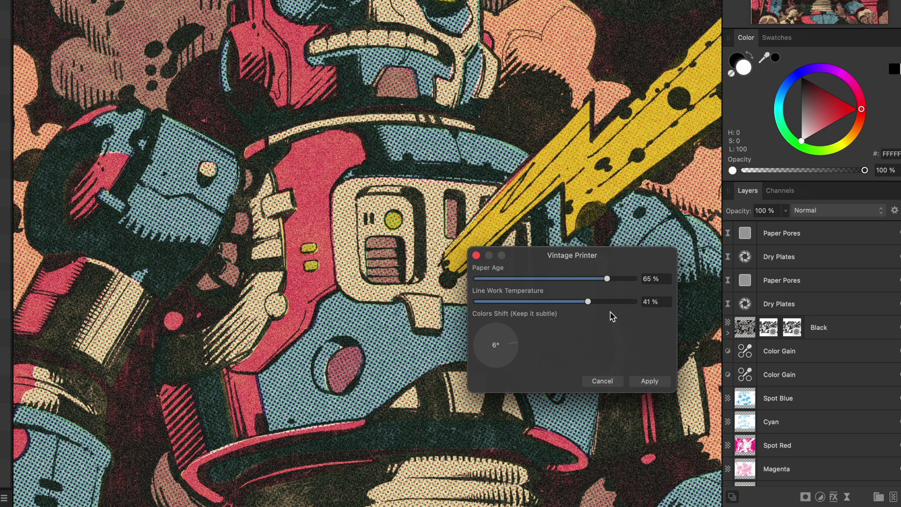
drag(286, 338, 329, 337)
drag(588, 301, 547, 302)
scroll(323, 345, down, 2)
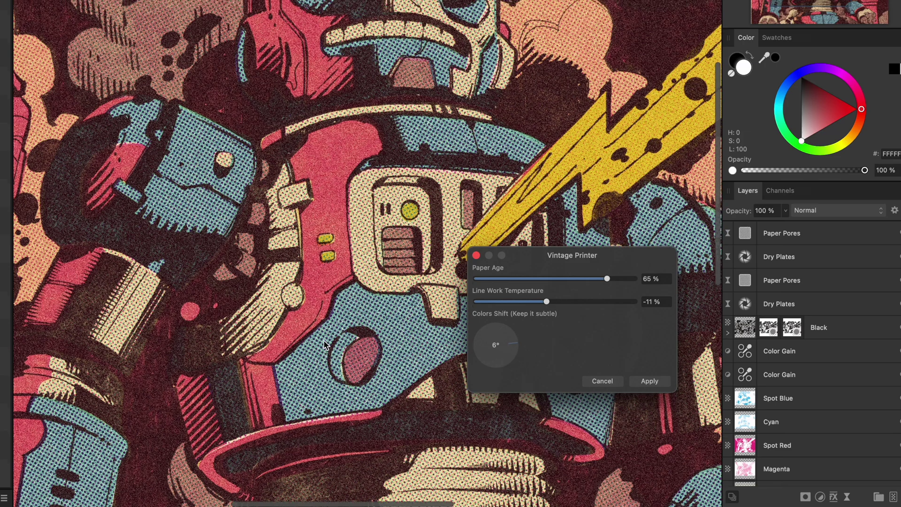
scroll(324, 344, left, 3)
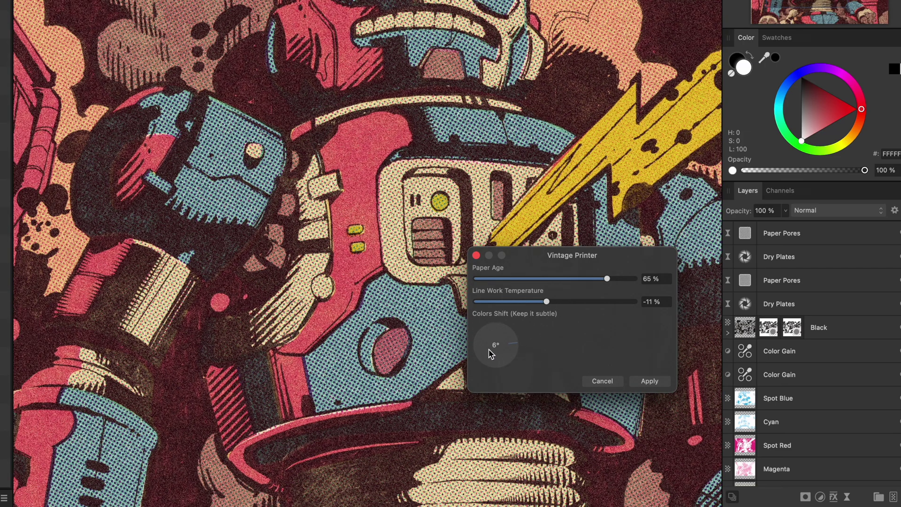
Step: Try a 45° Colors Shift, settle on 8°, and apply the Vintage Printer macro
click(496, 347)
text(45)
key(Return)
mouse_move(512, 334)
mouse_down()
mouse_move(512, 351)
mouse_move(518, 340)
mouse_up()
click(495, 346)
text(8)
key(Return)
click(667, 381)
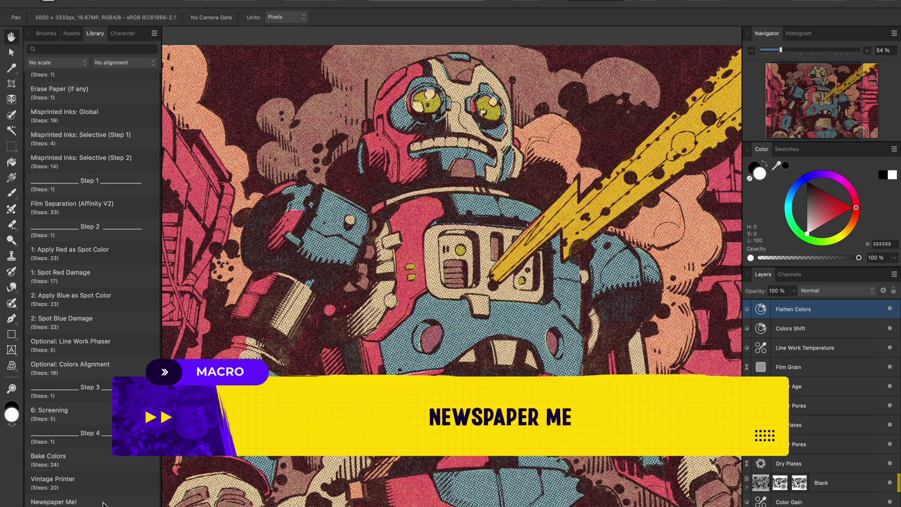
click(54, 502)
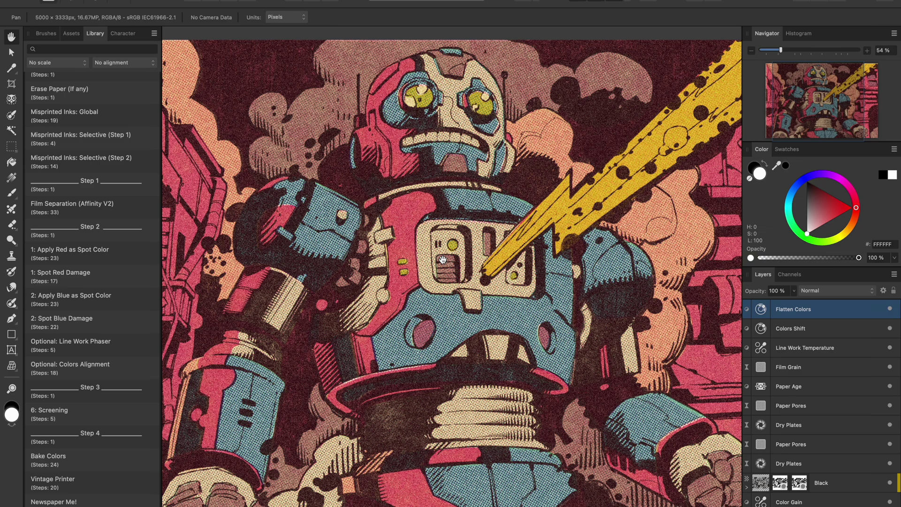
Step: Place the Comic Paper 06 texture from the Vintage Papers assets on the artwork, rotate it to landscape and enlarge it to cover the canvas
click(73, 37)
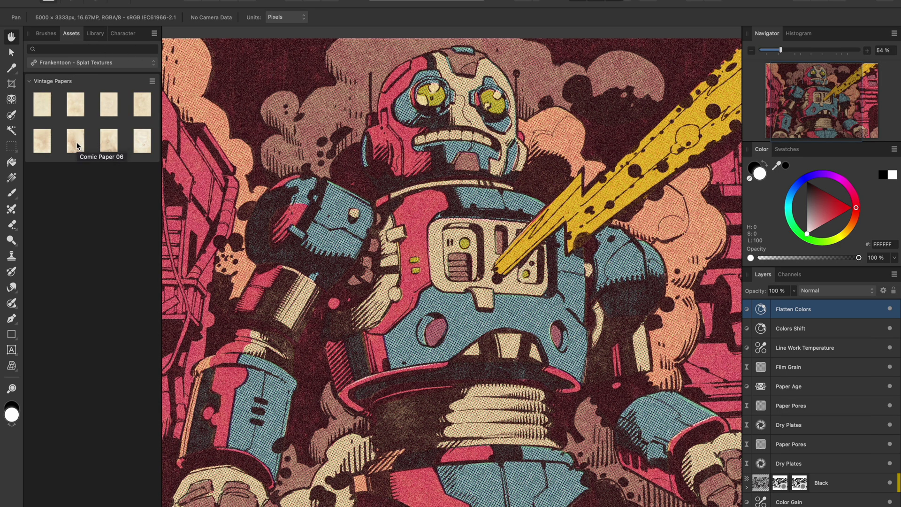
drag(77, 145, 441, 274)
scroll(493, 100, down, 2)
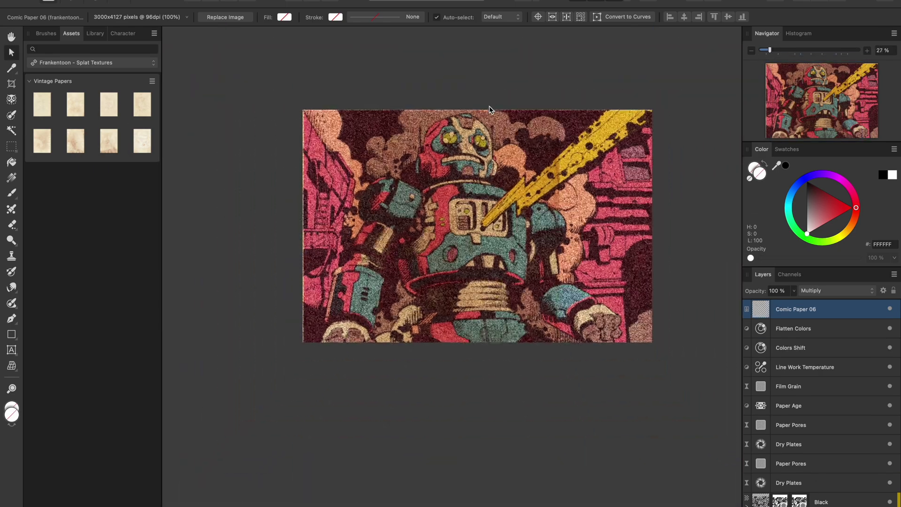
drag(456, 72, 652, 231)
drag(598, 128, 662, 99)
Step: Compare the artwork with the Comic Paper 06 layer hidden and shown, and check its Multiply blend mode
key(h)
scroll(455, 225, up, 5)
scroll(454, 225, up, 1)
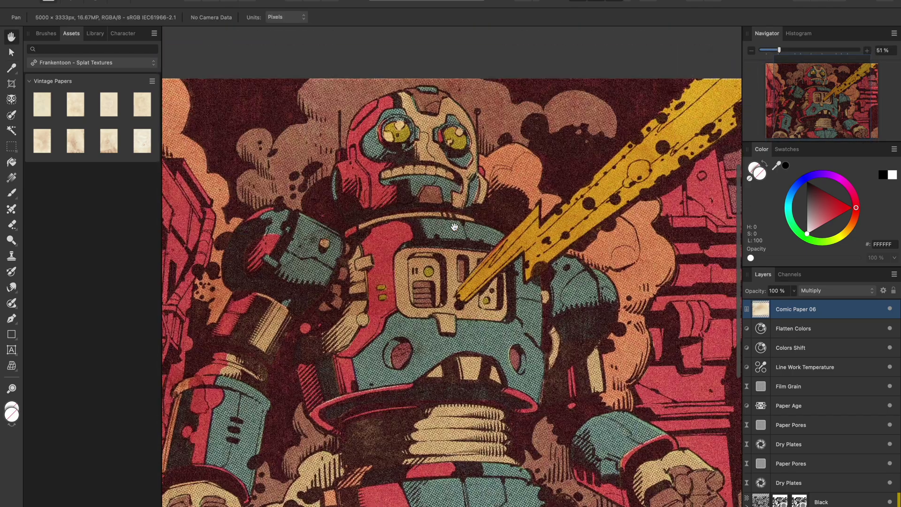
scroll(455, 227, down, 2)
scroll(455, 227, left, 2)
key(v)
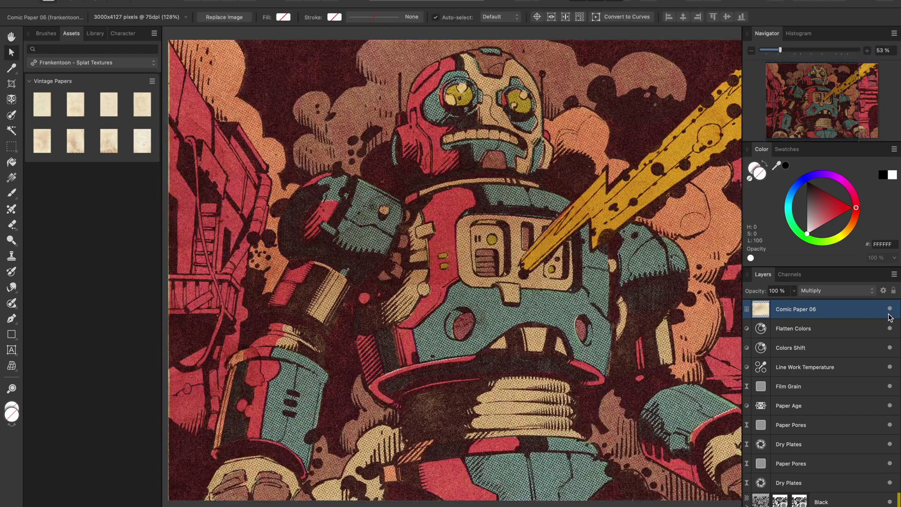
click(890, 309)
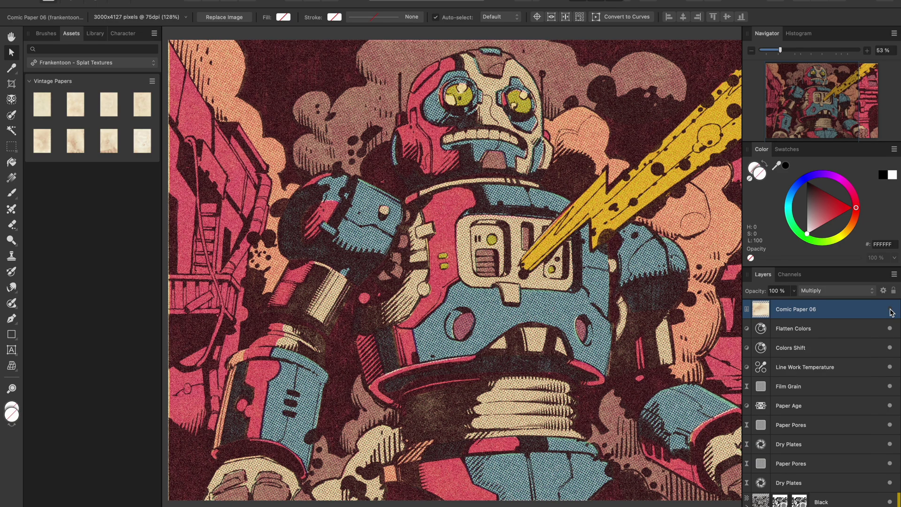
click(890, 309)
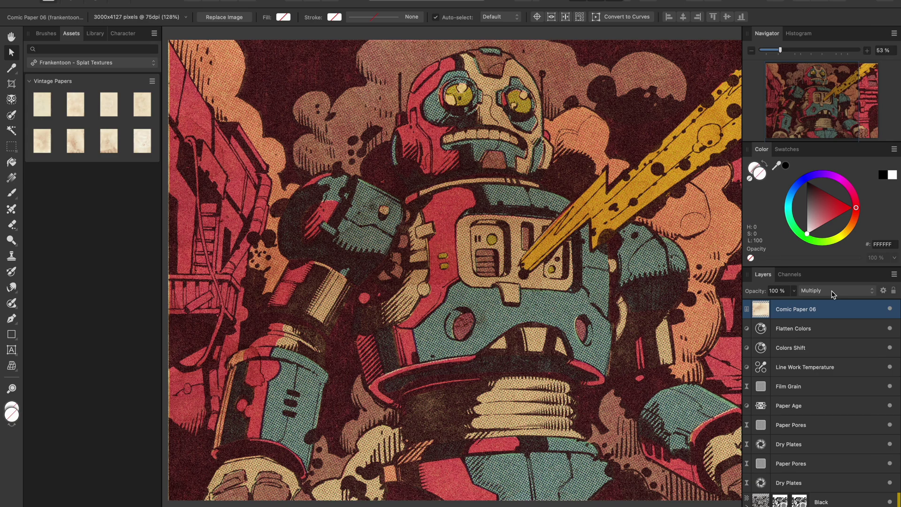
click(833, 291)
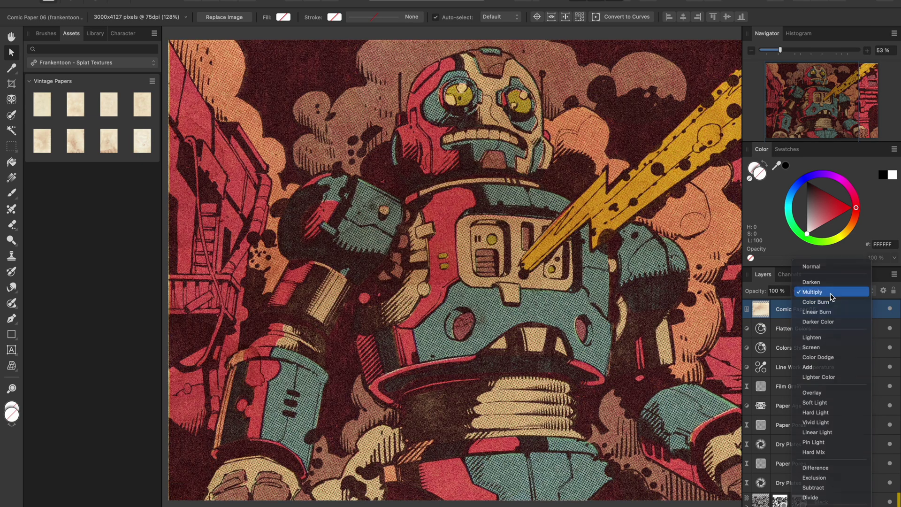
click(818, 292)
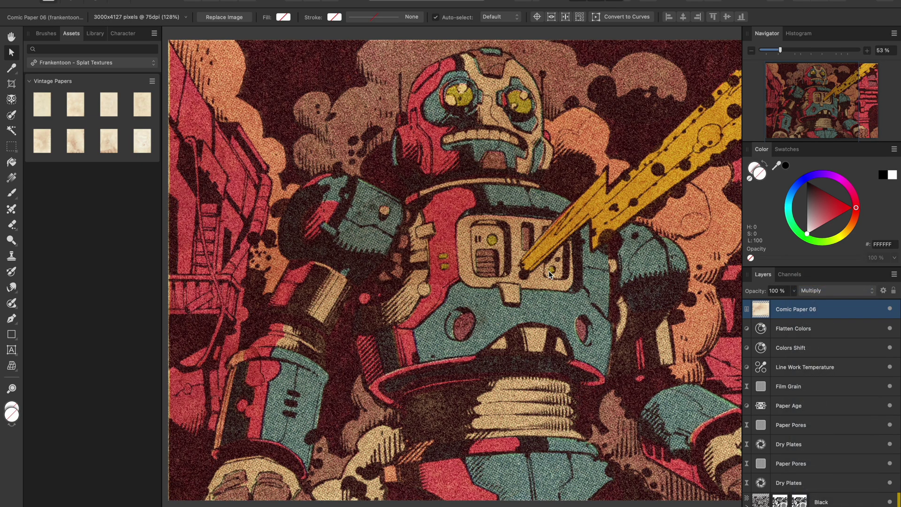
Step: Examine the paper texture up close over the robot's chest, head, arm and the yellow beam
scroll(549, 274, up, 10)
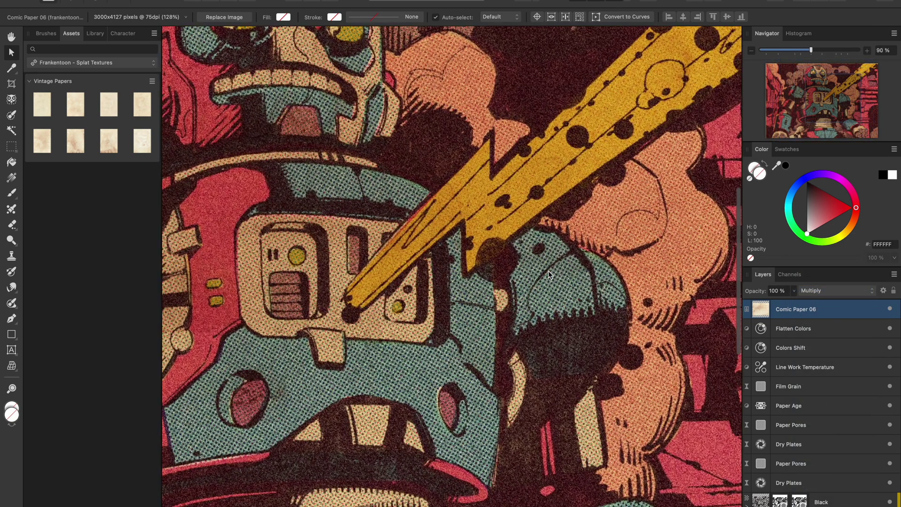
scroll(549, 274, up, 4)
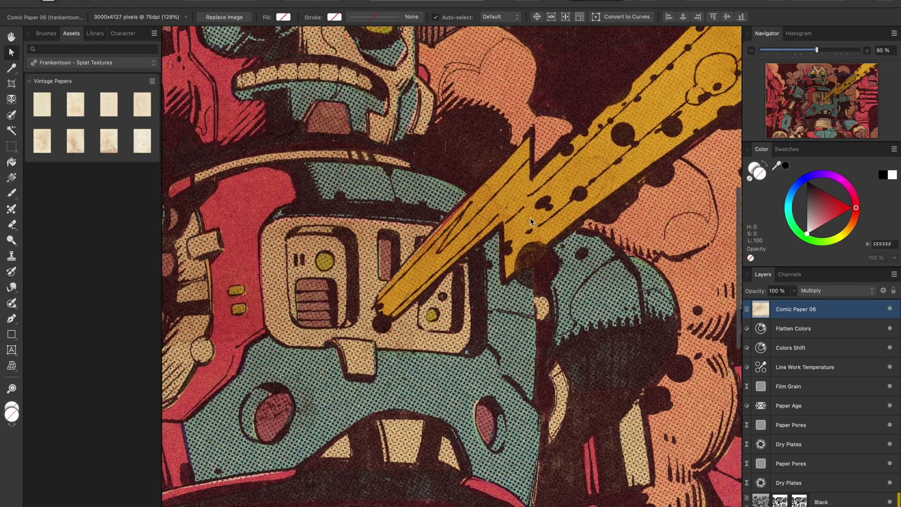
scroll(530, 217, up, 2)
scroll(530, 218, right, 2)
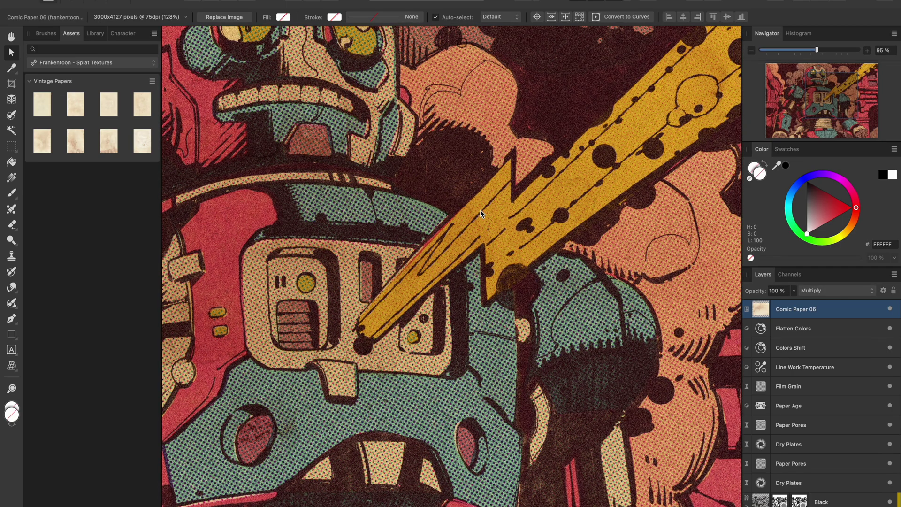
scroll(480, 210, left, 5)
scroll(480, 210, up, 1)
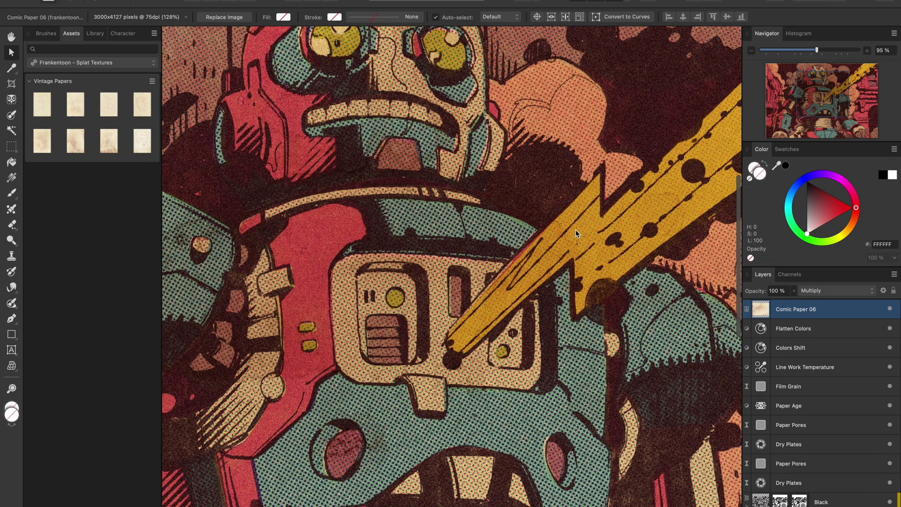
scroll(575, 229, left, 2)
scroll(547, 221, left, 2)
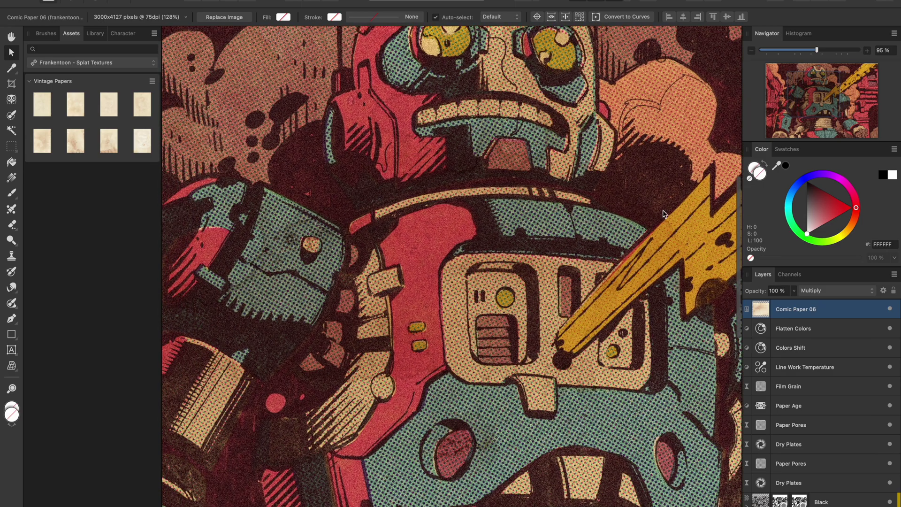
scroll(569, 214, left, 2)
scroll(569, 214, up, 1)
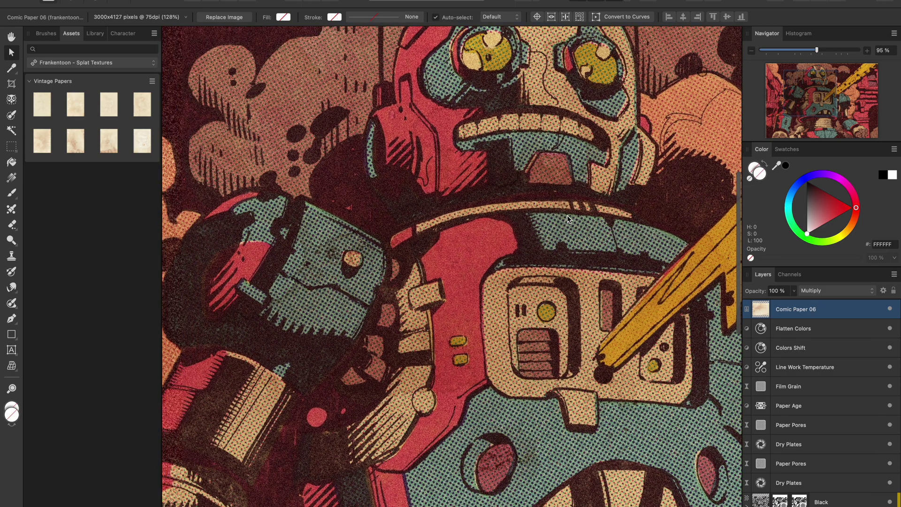
Step: Temporarily set Comic Paper 06 to Normal blending, examine its stains across the canvas, and restore Multiply
click(838, 291)
click(837, 268)
scroll(609, 304, down, 5)
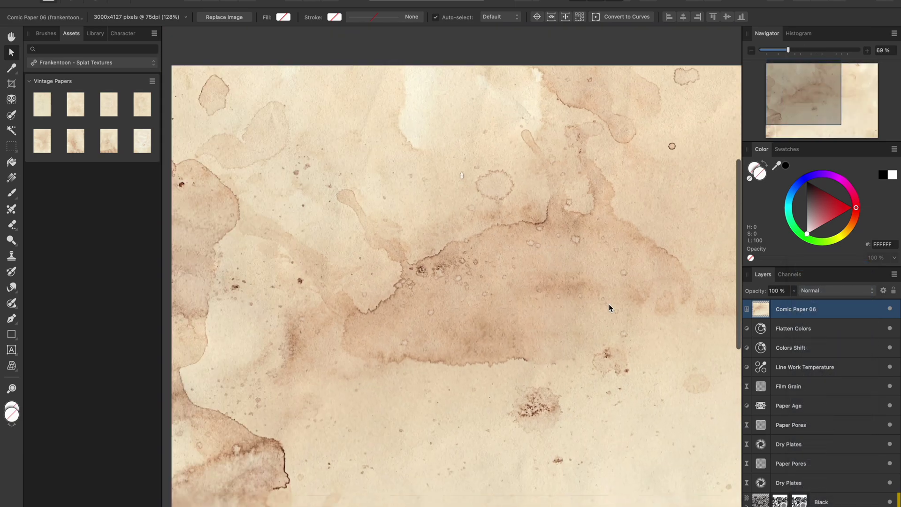
scroll(609, 304, right, 6)
scroll(609, 305, down, 2)
scroll(610, 304, up, 2)
scroll(609, 304, left, 5)
scroll(609, 304, down, 1)
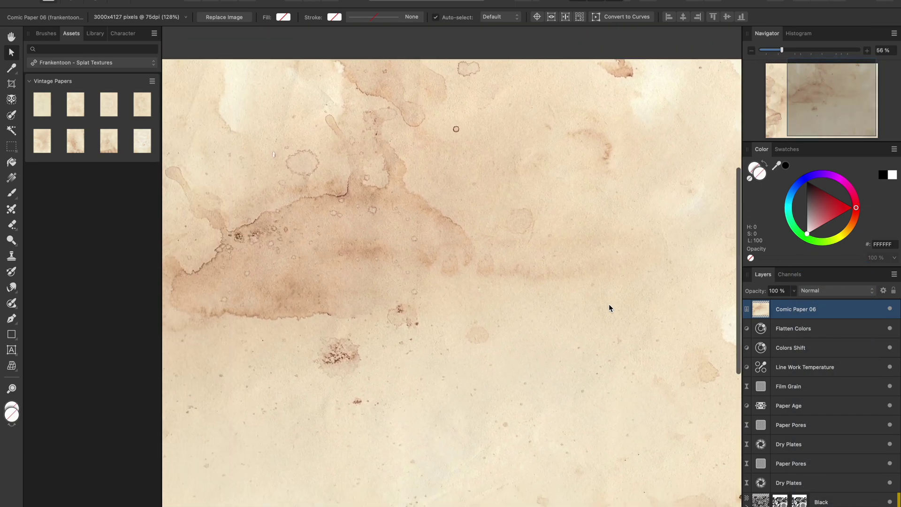
scroll(609, 308, left, 2)
scroll(609, 307, down, 1)
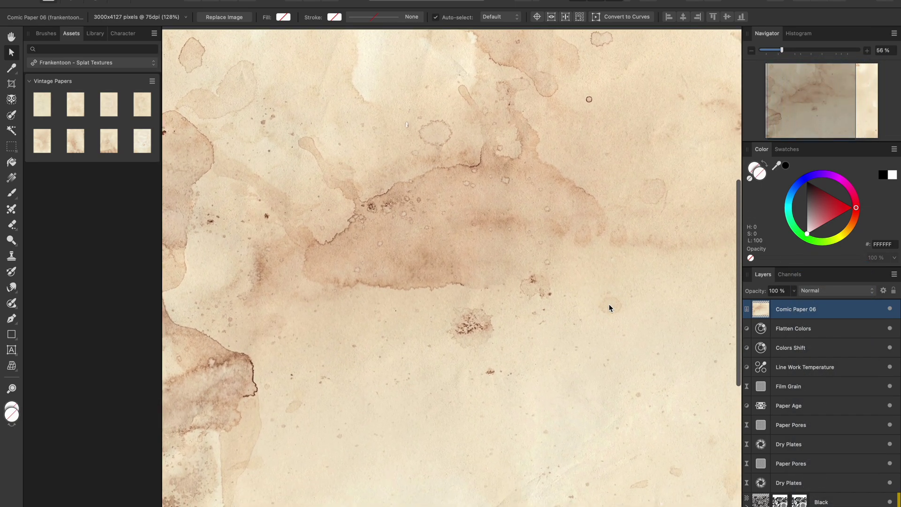
click(818, 291)
click(812, 317)
scroll(368, 245, up, 1)
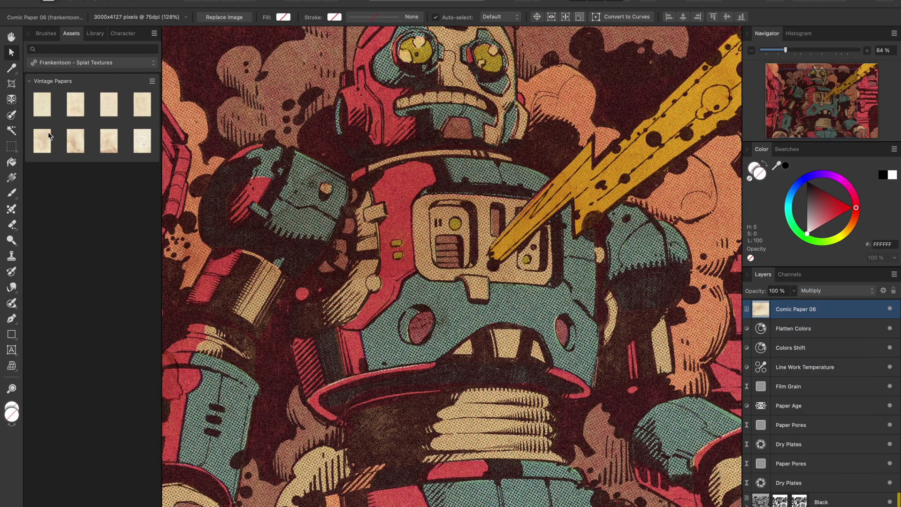
Step: Place the Comic Paper 01 texture over Comic Paper 06, rotate it to landscape and enlarge it to cover the canvas
drag(45, 110, 480, 247)
scroll(480, 246, down, 3)
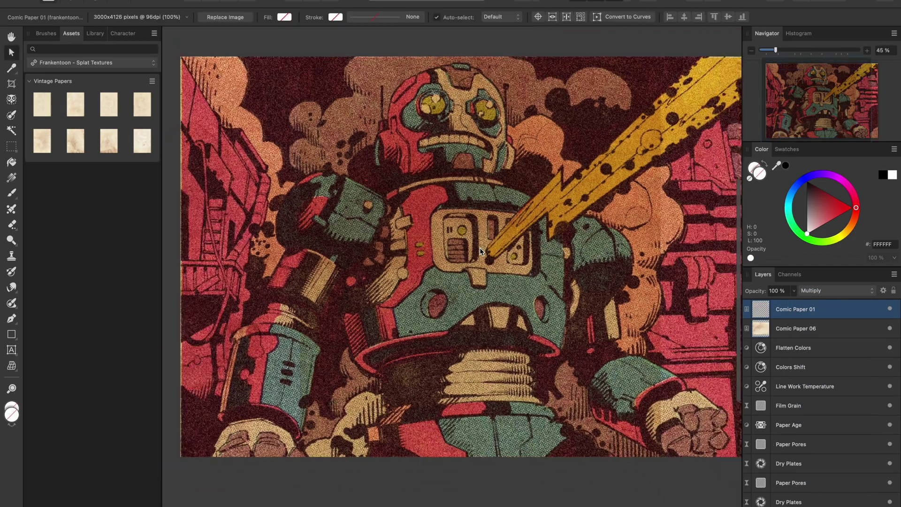
scroll(479, 247, down, 2)
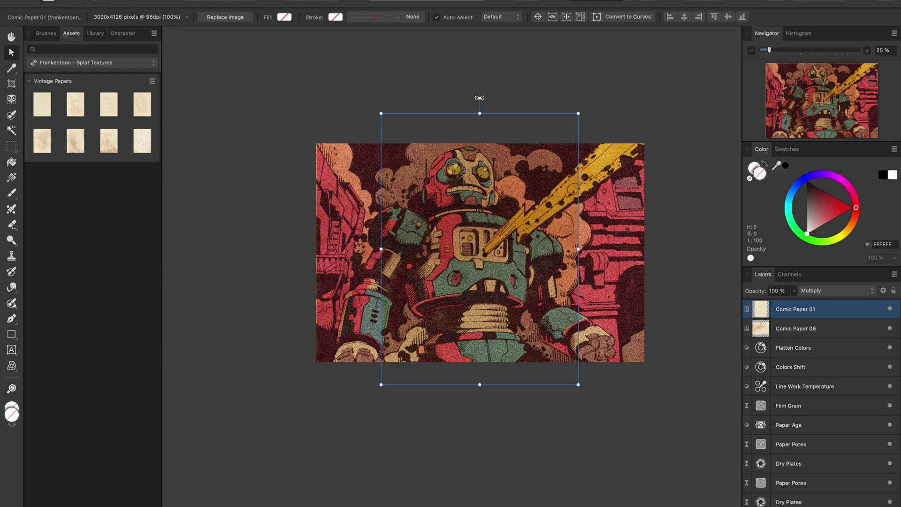
drag(480, 98, 633, 247)
drag(514, 239, 477, 266)
drag(579, 174, 667, 136)
Step: Check the layered papers over the robot, add a Levels adjustment above Comic Paper 01, and lower its White Level
scroll(539, 209, up, 4)
key(space)
drag(453, 236, 483, 222)
scroll(482, 222, up, 2)
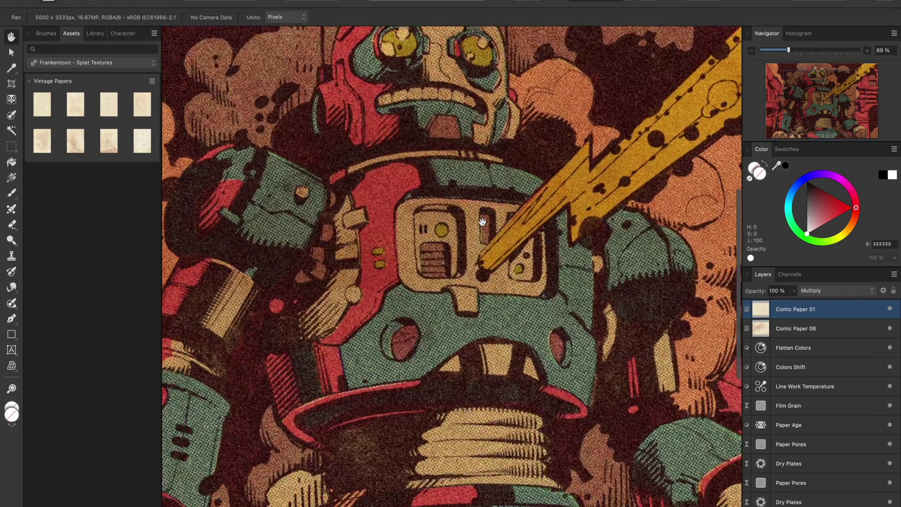
scroll(430, 331, left, 3)
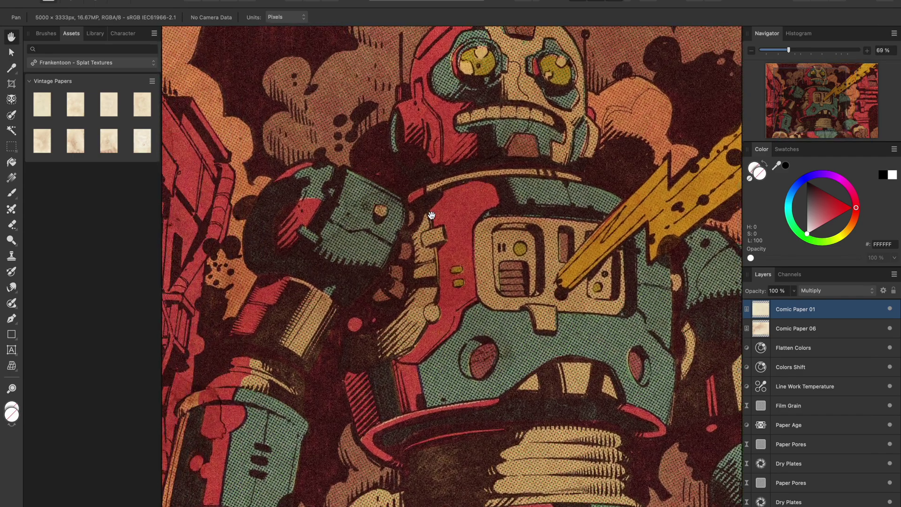
scroll(413, 216, right, 5)
scroll(494, 248, left, 1)
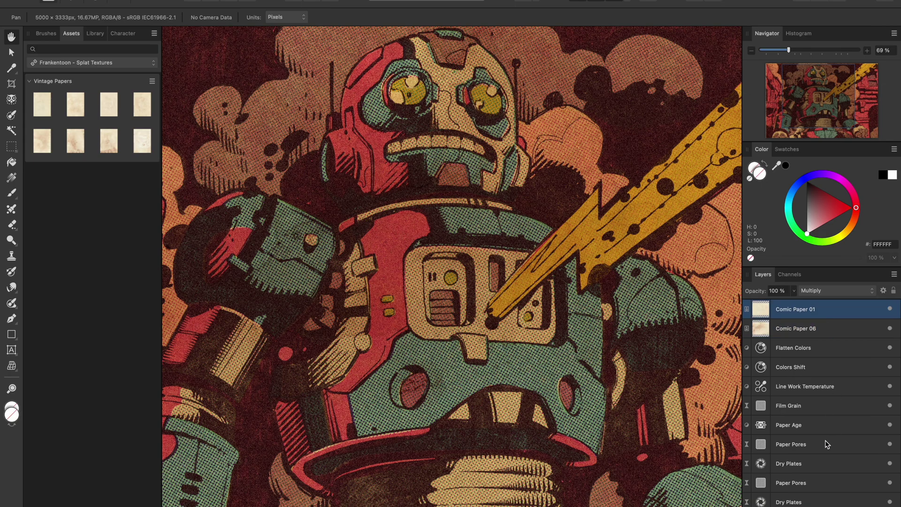
scroll(556, 400, left, 1)
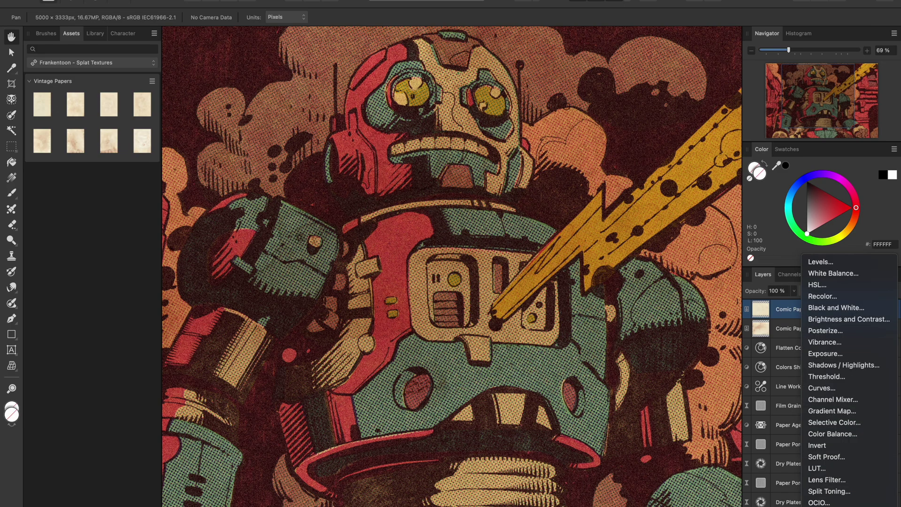
click(856, 264)
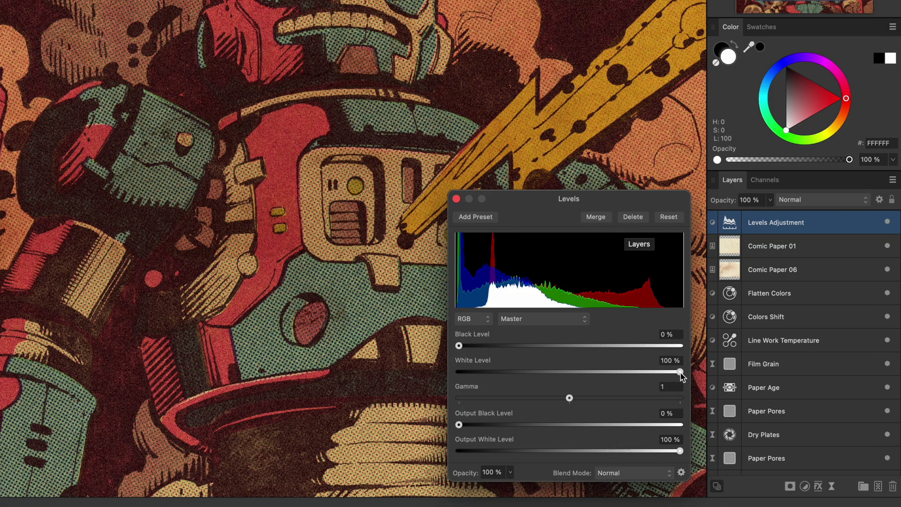
drag(680, 373, 659, 374)
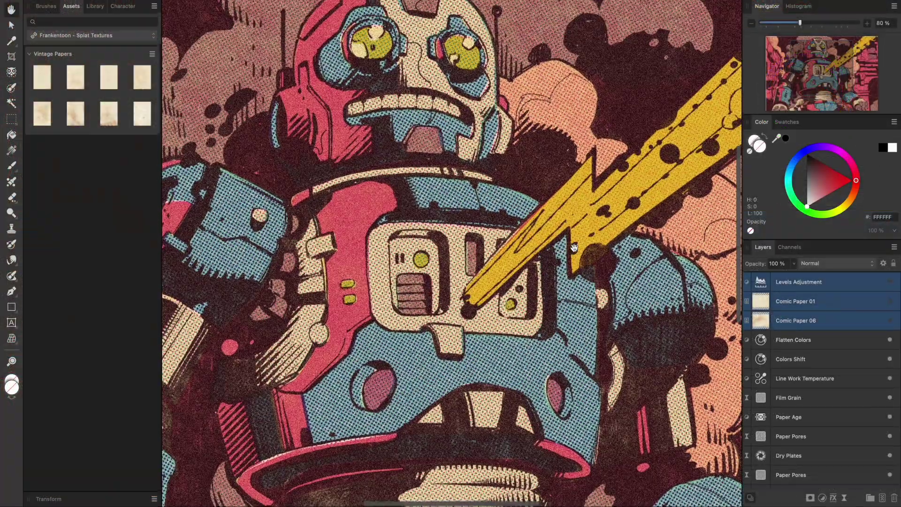
Step: Select the Flatten Colors layer and collapse the Navigator and Color panels to give the layer stack its full height
click(814, 348)
scroll(815, 346, down, 4)
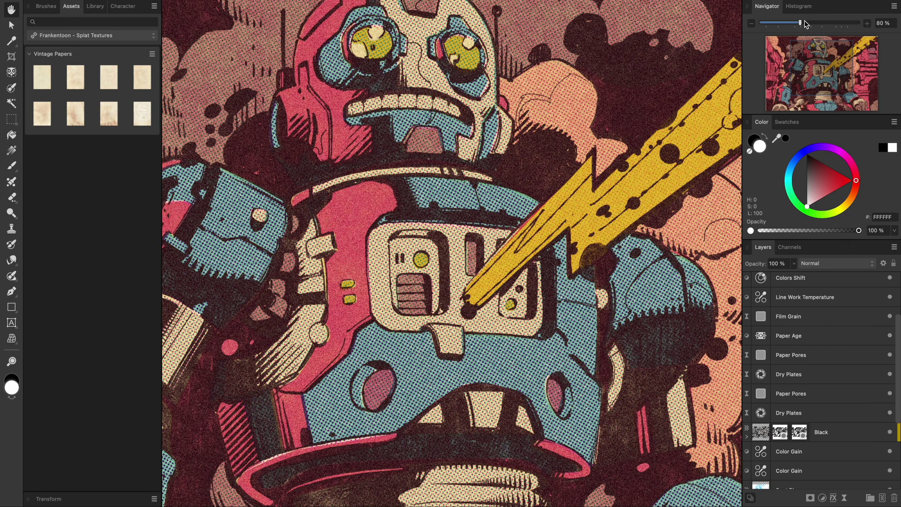
click(765, 7)
click(761, 22)
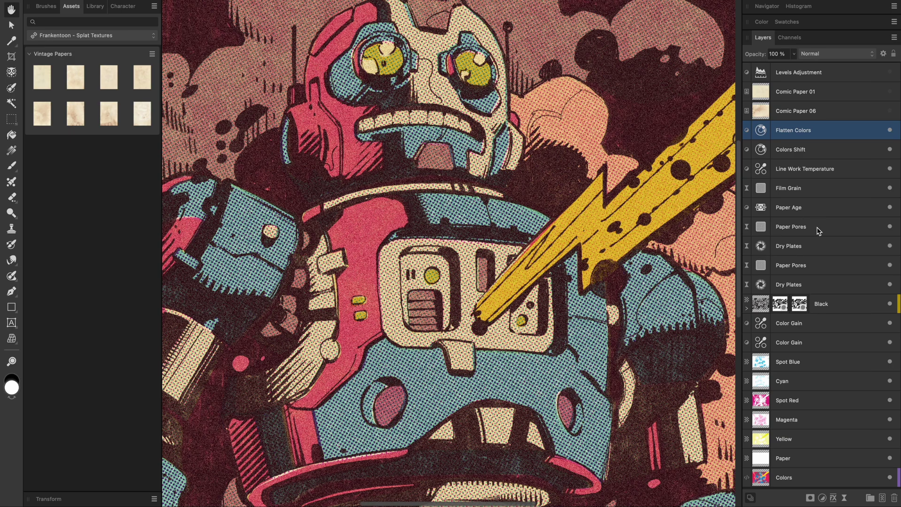
Step: Compare the artwork with and without the upper Paper Pores layer, leave it hidden, and go through the Dry Plates and Paper Pores layers below
click(819, 229)
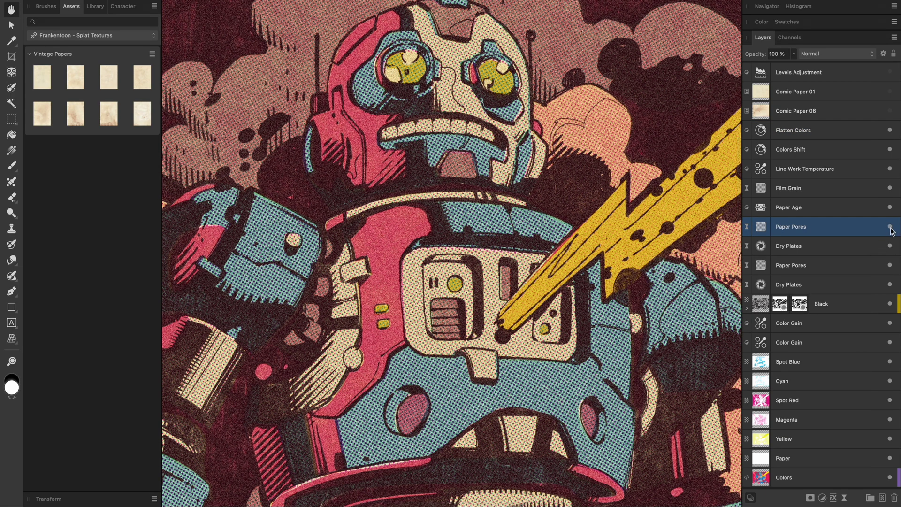
click(890, 226)
click(891, 229)
click(889, 227)
click(890, 228)
click(843, 248)
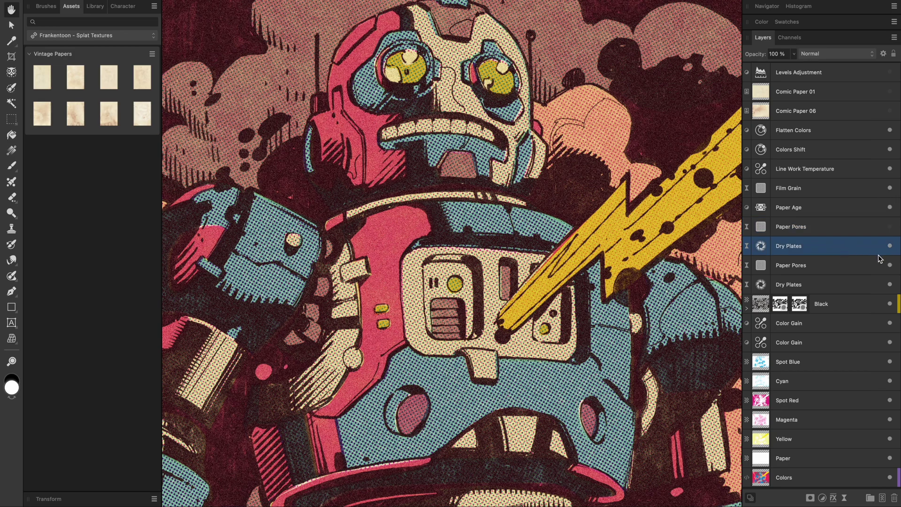
click(851, 268)
click(869, 285)
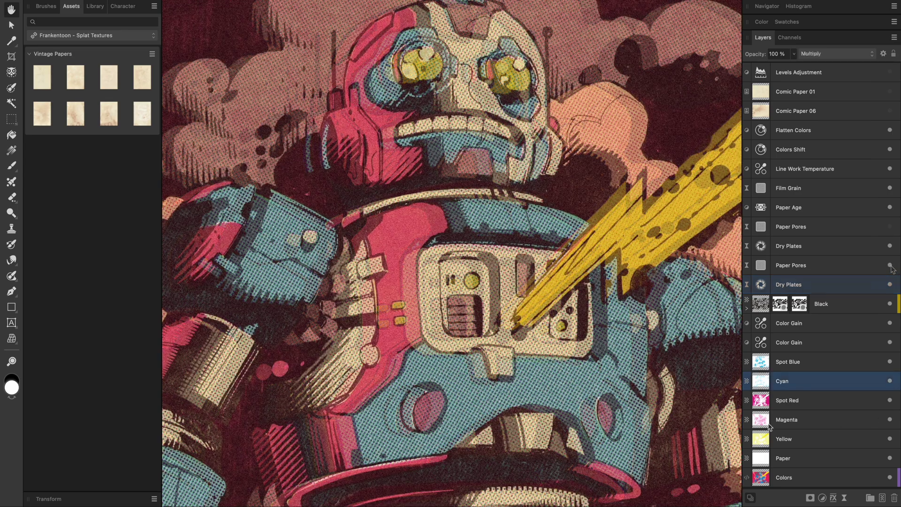
Step: Switch the Cyan layer off and on while examining the halftone dots up close around the robot's head and arm
click(807, 381)
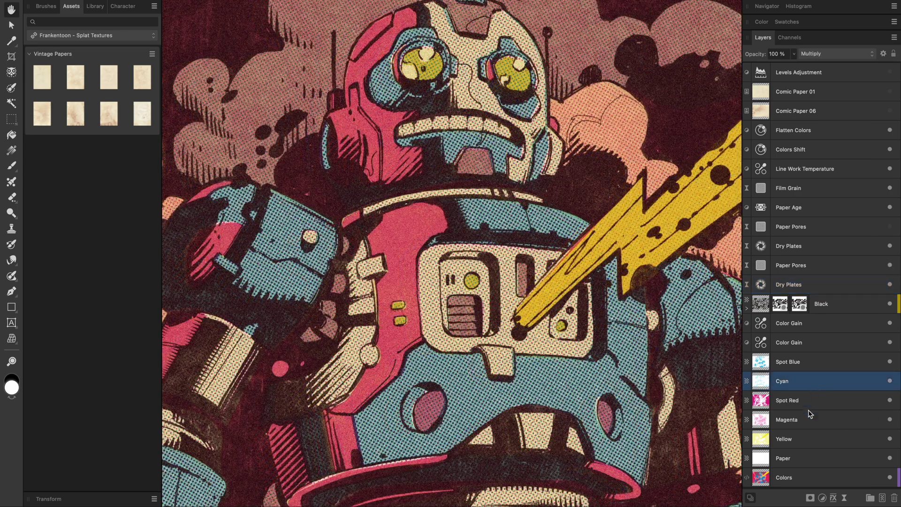
click(890, 381)
drag(421, 411, 585, 319)
click(890, 381)
drag(583, 144, 526, 207)
scroll(330, 91, up, 4)
drag(536, 161, 559, 213)
scroll(375, 145, up, 2)
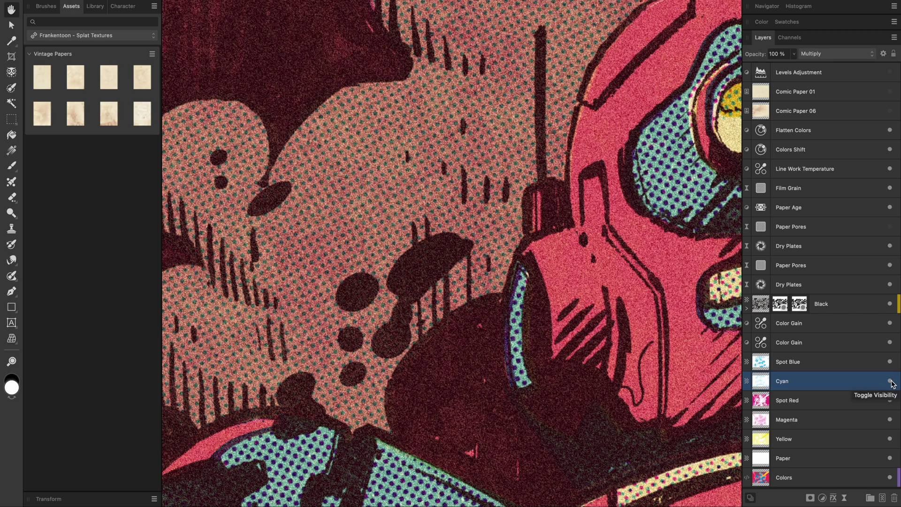
scroll(479, 302, down, 5)
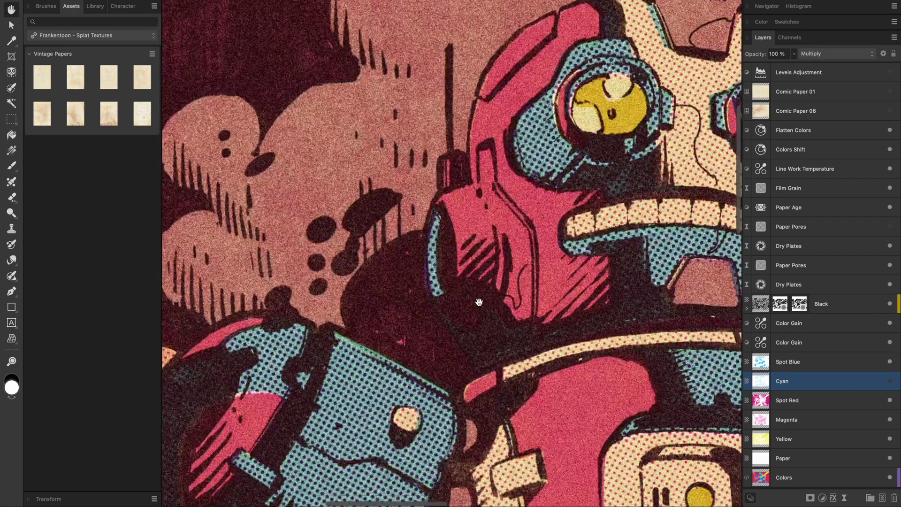
scroll(479, 302, down, 3)
scroll(479, 302, right, 2)
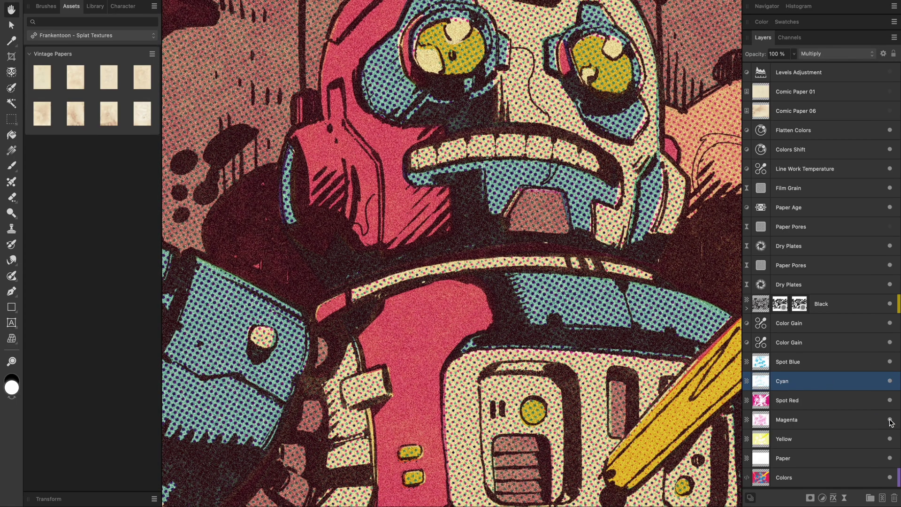
Step: Temporarily hide Magenta, compare the robot's head with and without Cyan, and restore both layers' visibility
scroll(665, 237, up, 3)
scroll(665, 237, right, 2)
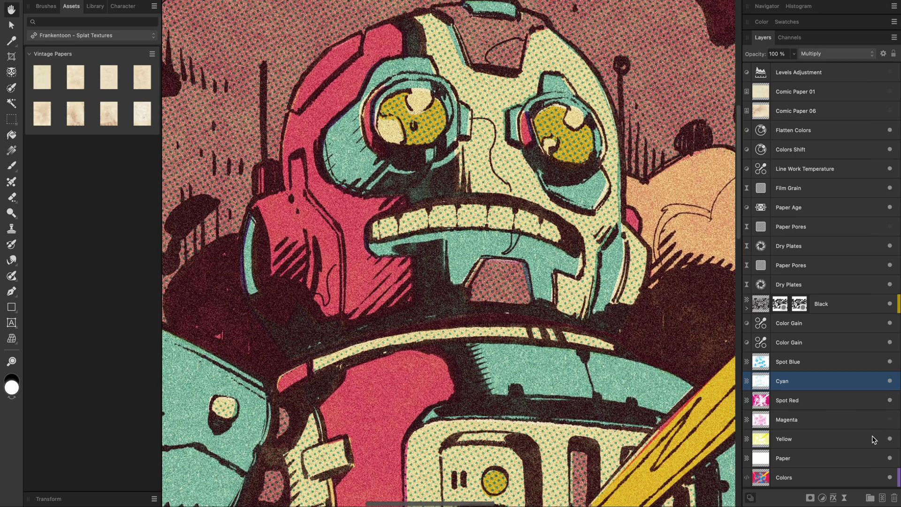
click(890, 381)
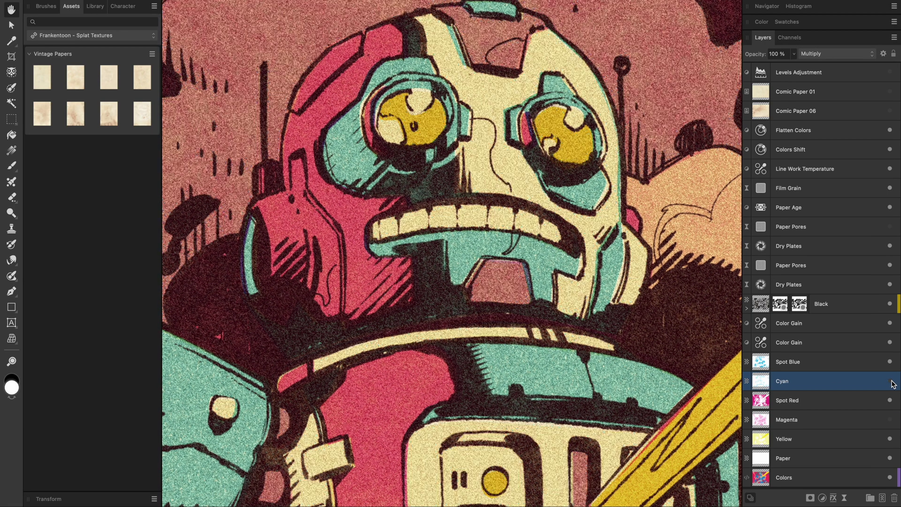
click(890, 381)
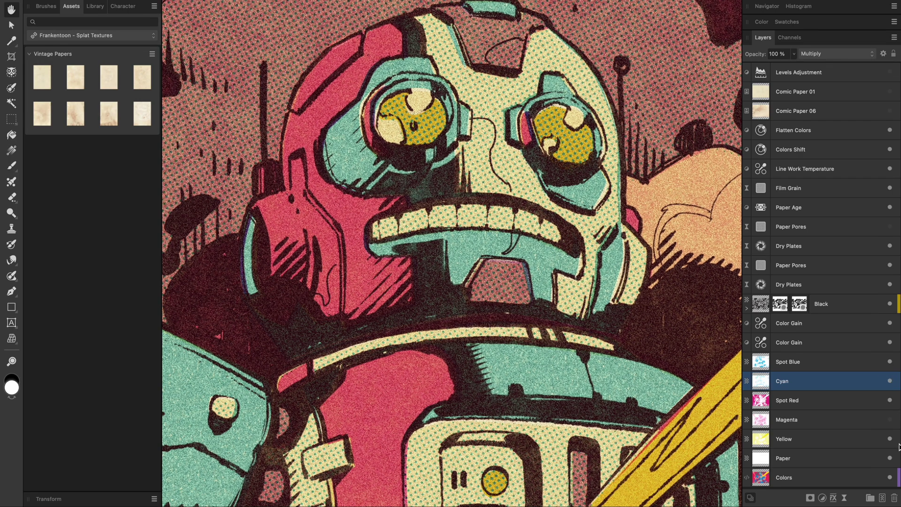
click(890, 420)
Step: Add a white mask to the Magenta layer and choose the Paint Brush with the Basic brush category
click(839, 425)
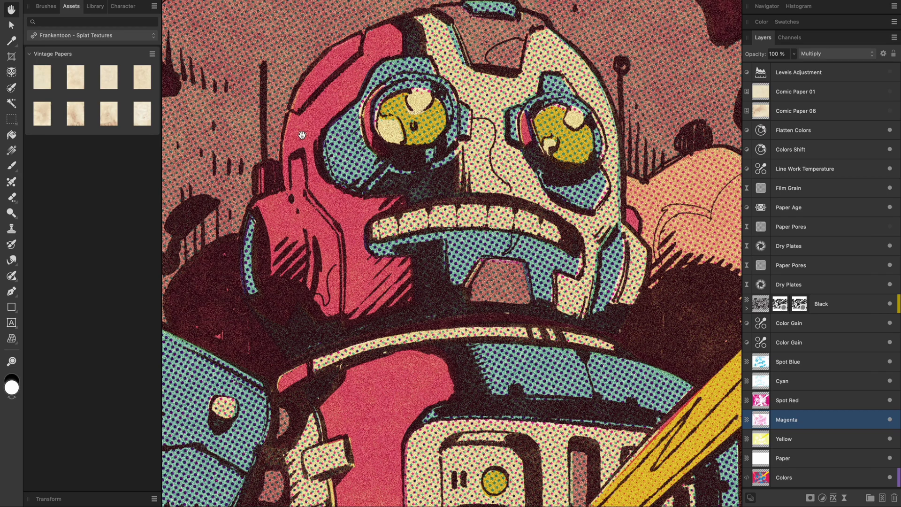
alt+click(811, 498)
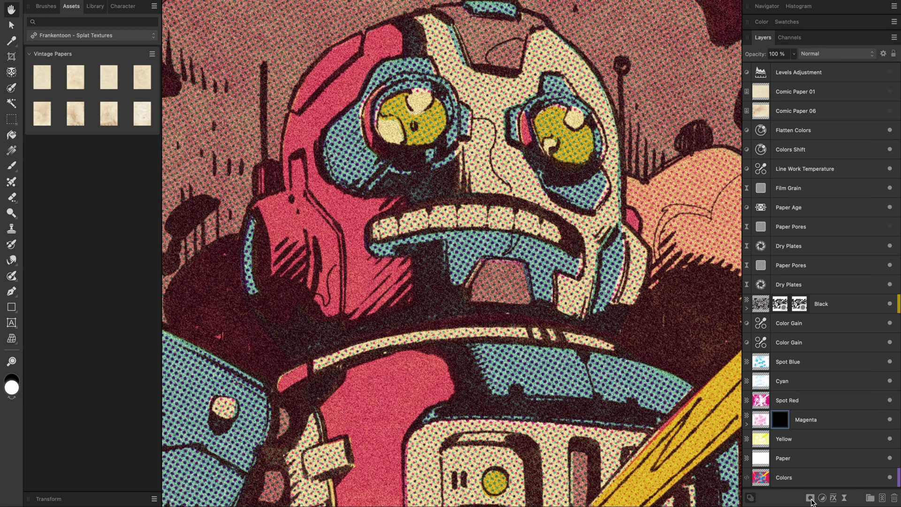
key(b)
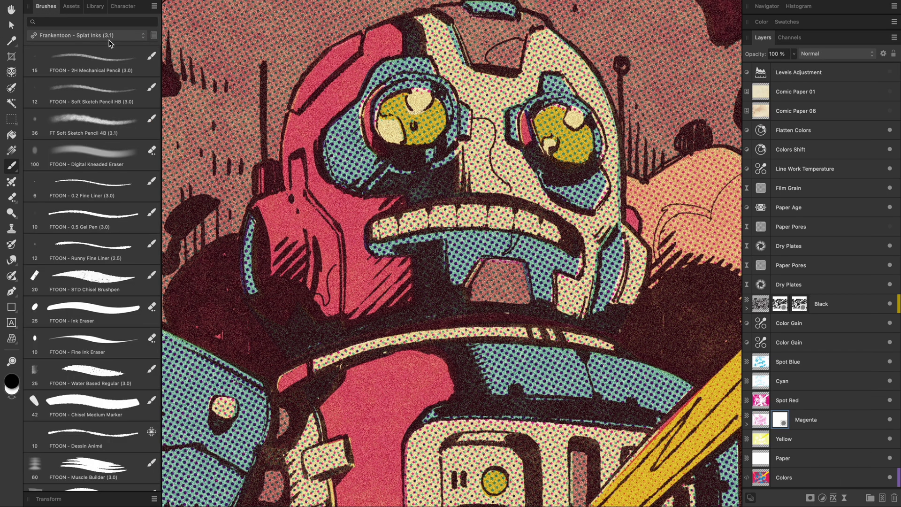
click(106, 35)
scroll(109, 50, up, 3)
click(84, 7)
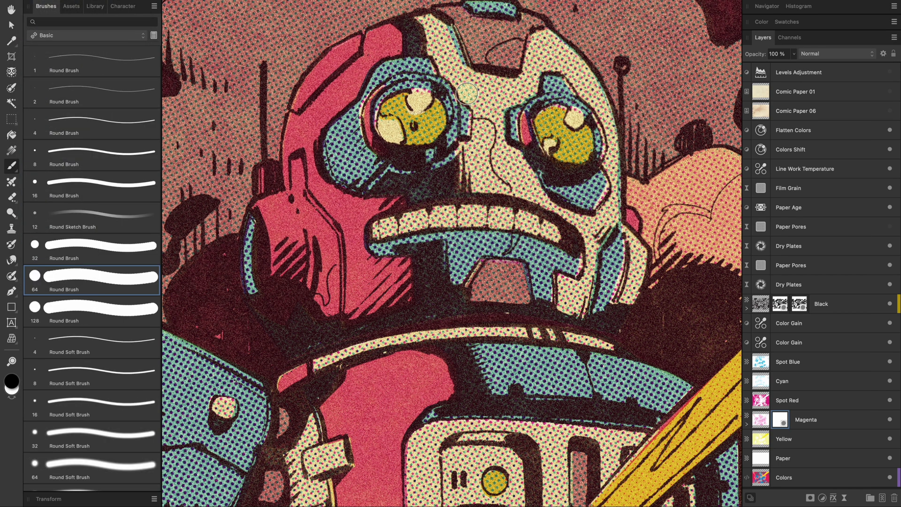
Step: Paint black on the Magenta mask with the enlarged 64 Round Brush to hide magenta dots on the robot's face and side fittings
click(780, 421)
key(])
key(])
mouse_move(497, 100)
mouse_down()
mouse_move(488, 66)
mouse_move(516, 112)
mouse_move(492, 155)
mouse_up()
click(60, 1)
drag(60, 1, 30, 2)
mouse_move(516, 181)
mouse_down()
mouse_move(560, 203)
mouse_move(490, 182)
mouse_move(580, 205)
mouse_move(602, 176)
mouse_move(589, 198)
mouse_move(633, 188)
mouse_move(609, 155)
mouse_move(562, 210)
mouse_up()
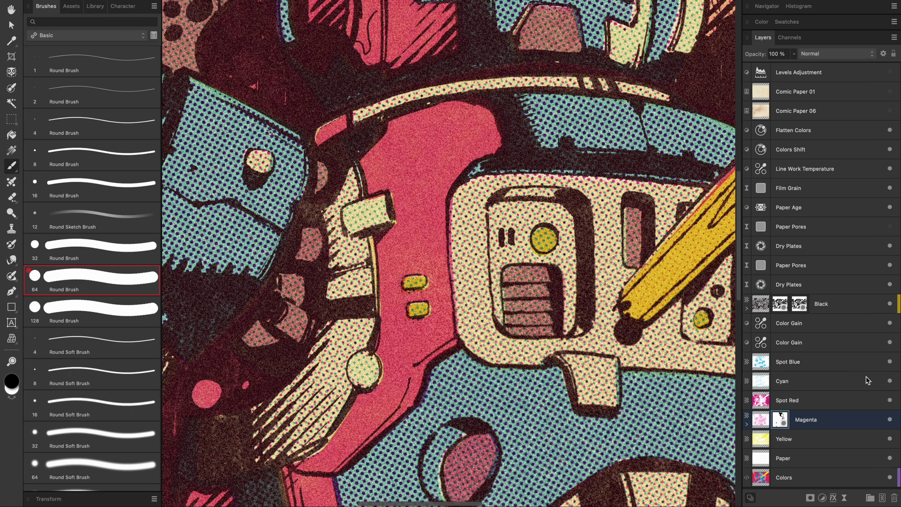
Step: Add a mask to the Cyan layer and invert it to white
click(814, 384)
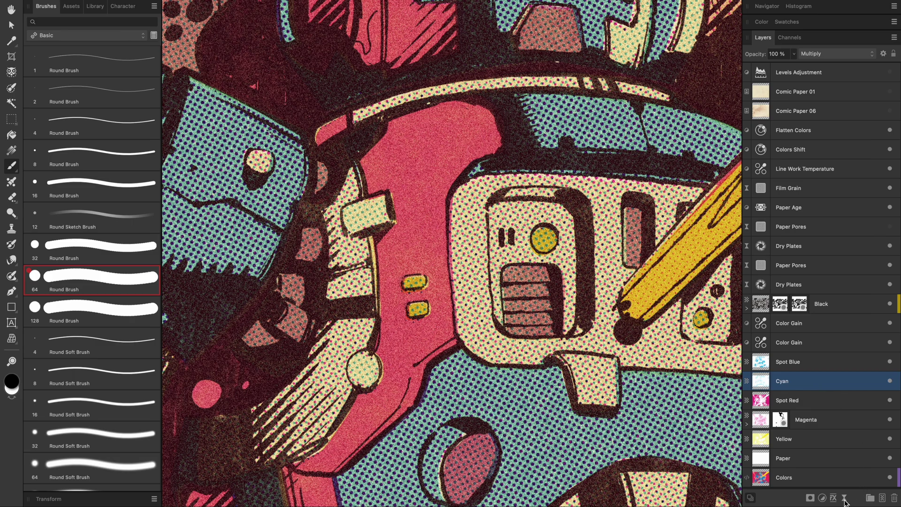
alt+click(809, 498)
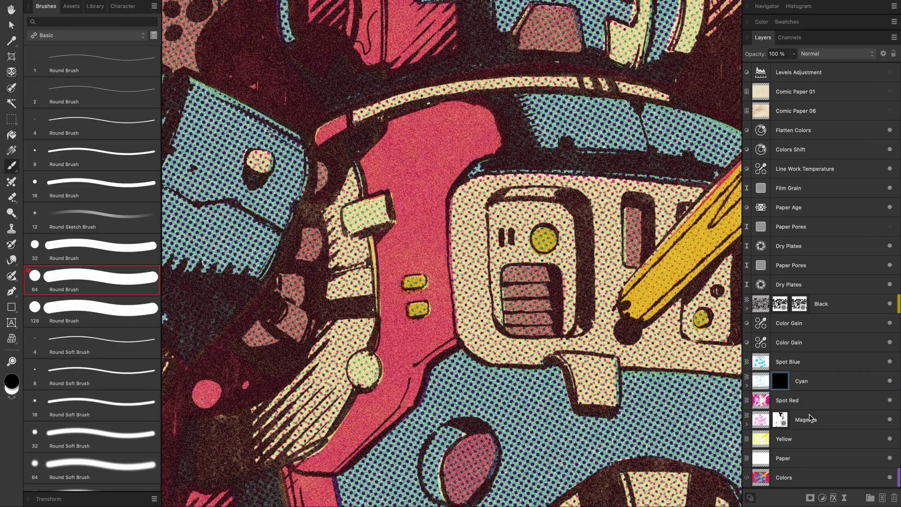
key(super+i)
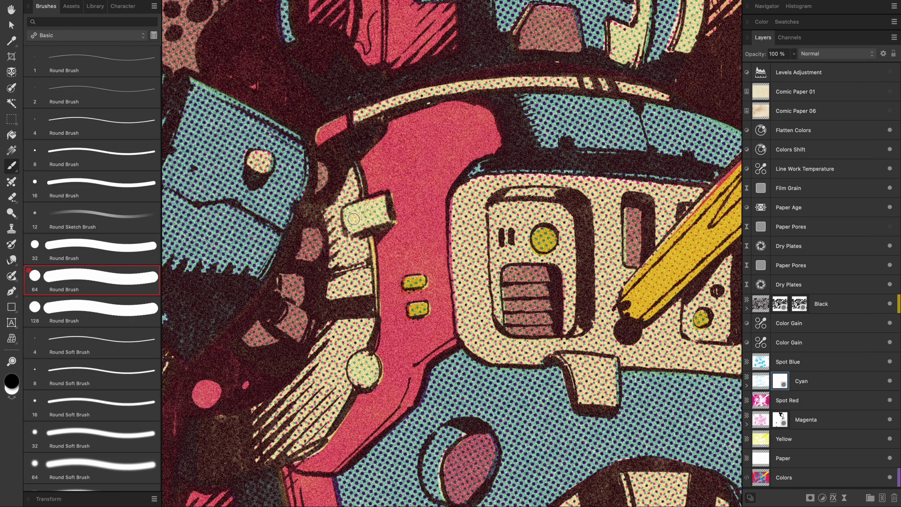
Step: Paint black on the Cyan mask over both of the robot's eyes to hide the cyan dots there
scroll(464, 193, up, 1)
scroll(464, 192, up, 8)
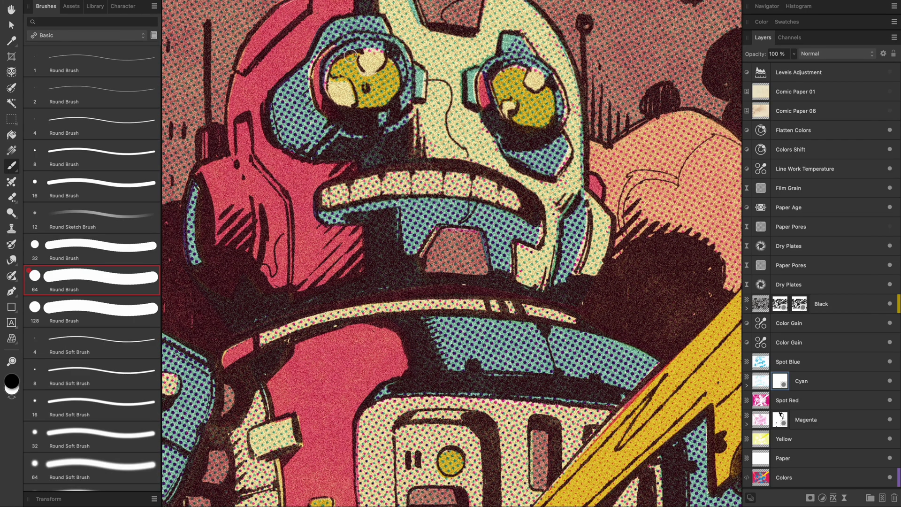
mouse_move(339, 71)
mouse_down()
mouse_move(359, 87)
mouse_move(359, 98)
mouse_move(385, 69)
mouse_move(369, 104)
mouse_move(393, 85)
mouse_move(389, 69)
mouse_move(349, 60)
mouse_up()
mouse_move(492, 103)
mouse_down()
mouse_move(516, 88)
mouse_move(517, 95)
mouse_move(515, 71)
mouse_move(536, 110)
mouse_move(519, 113)
mouse_move(545, 89)
mouse_move(550, 116)
mouse_move(534, 101)
mouse_up()
scroll(534, 101, left, 3)
scroll(534, 101, down, 4)
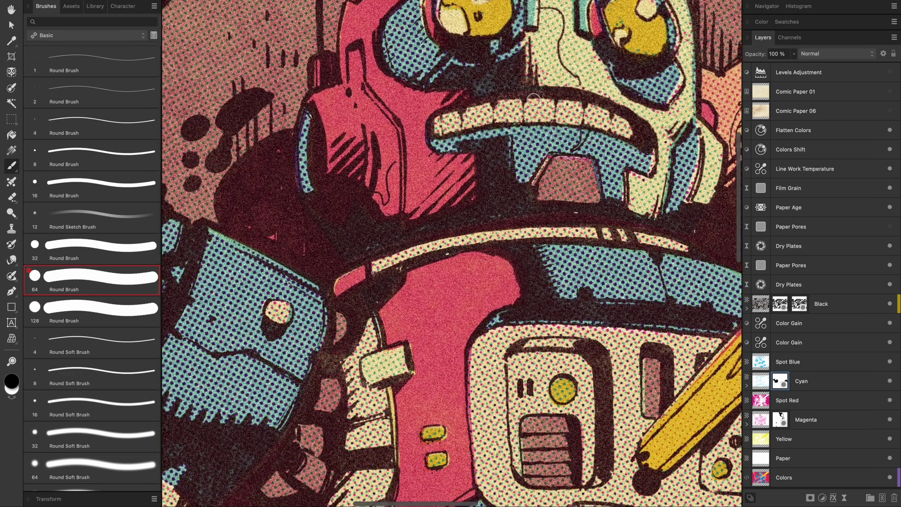
scroll(534, 101, down, 6)
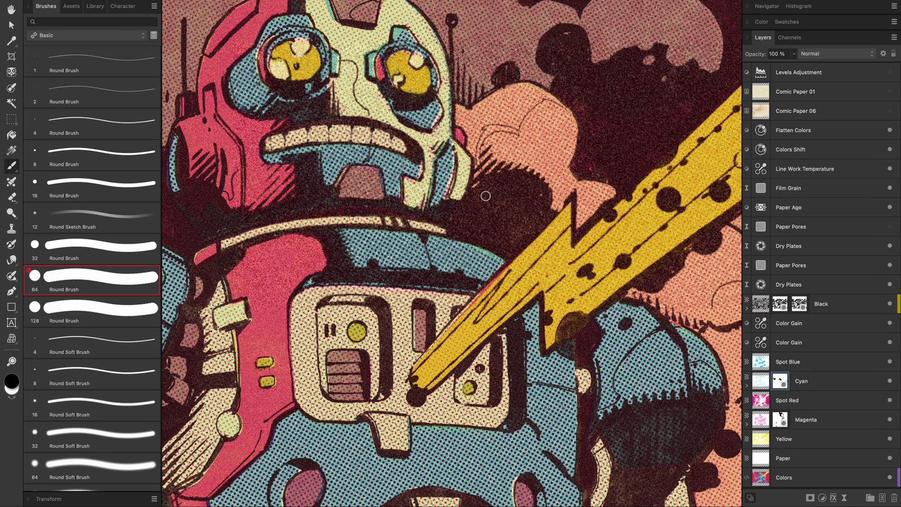
Step: Check the masked halftones over the whole robot and remove the masks from the Cyan and Magenta layers
key(x)
key(space)
scroll(486, 196, down, 5)
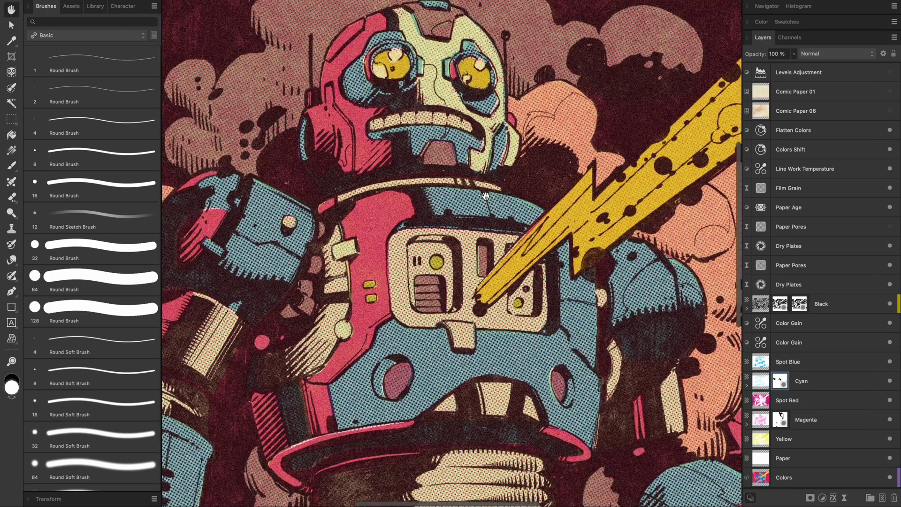
click(816, 383)
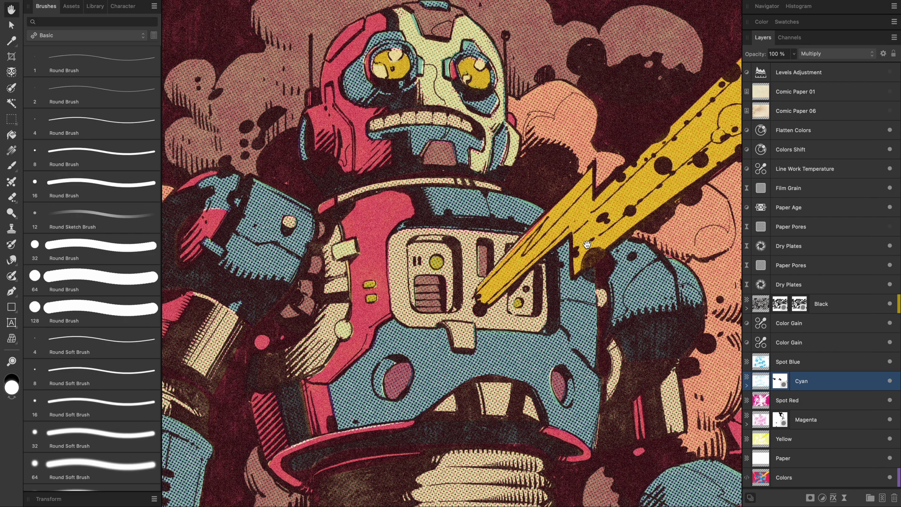
scroll(587, 244, left, 2)
scroll(588, 248, left, 3)
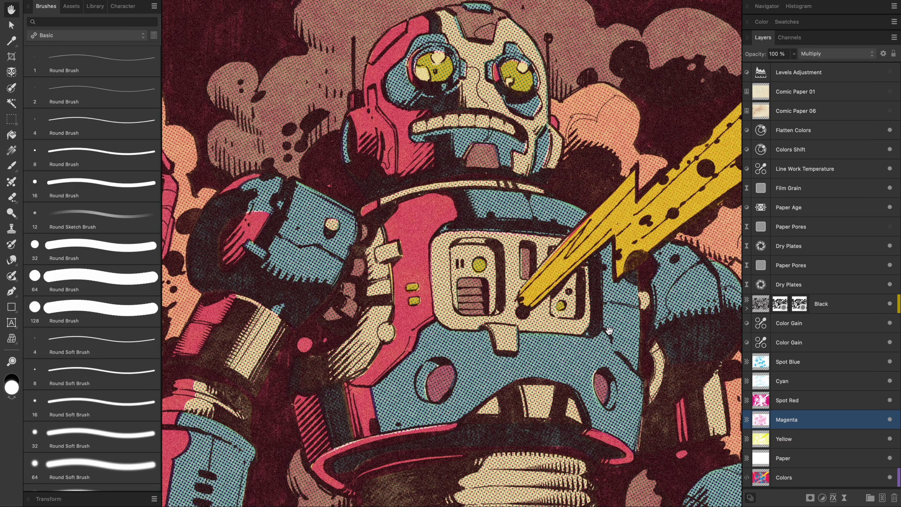
Step: Look over the full robot artwork and the list of Splat! macros in the Library
scroll(609, 330, right, 2)
scroll(609, 331, up, 1)
scroll(609, 330, left, 1)
click(74, 7)
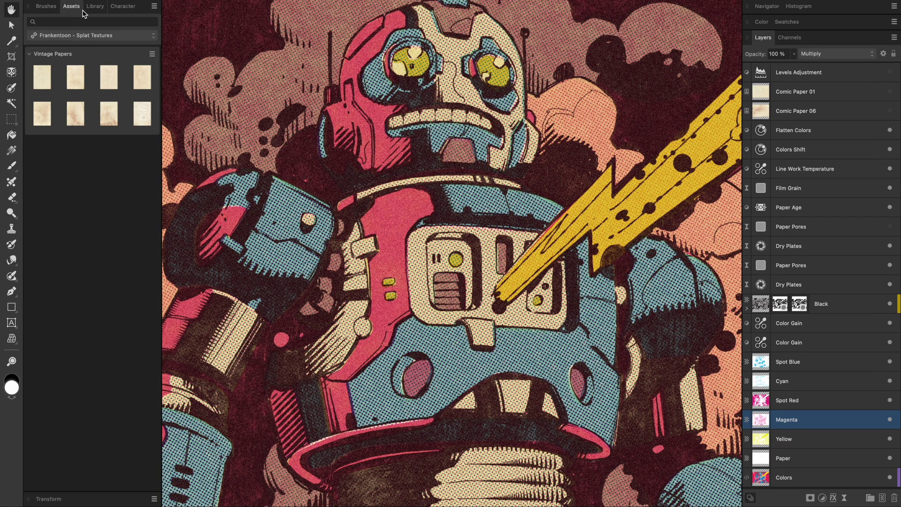
click(95, 8)
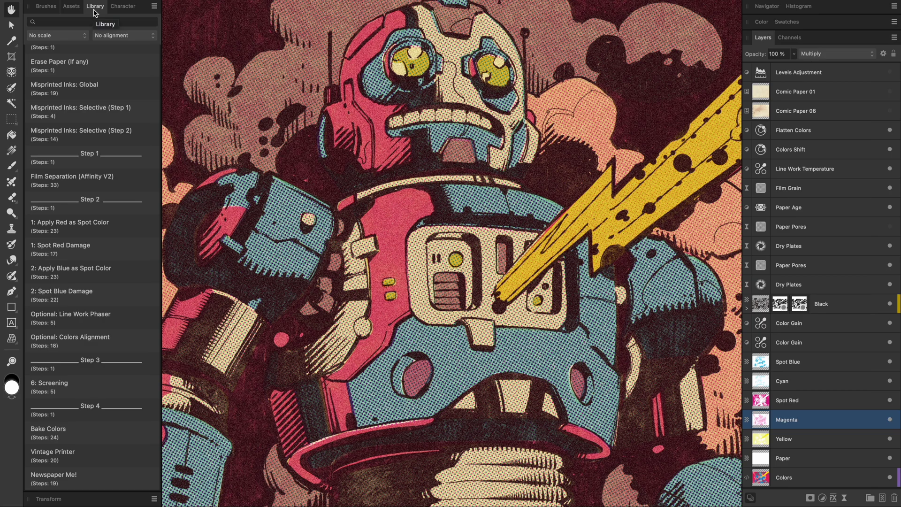
scroll(297, 144, up, 2)
scroll(297, 144, left, 2)
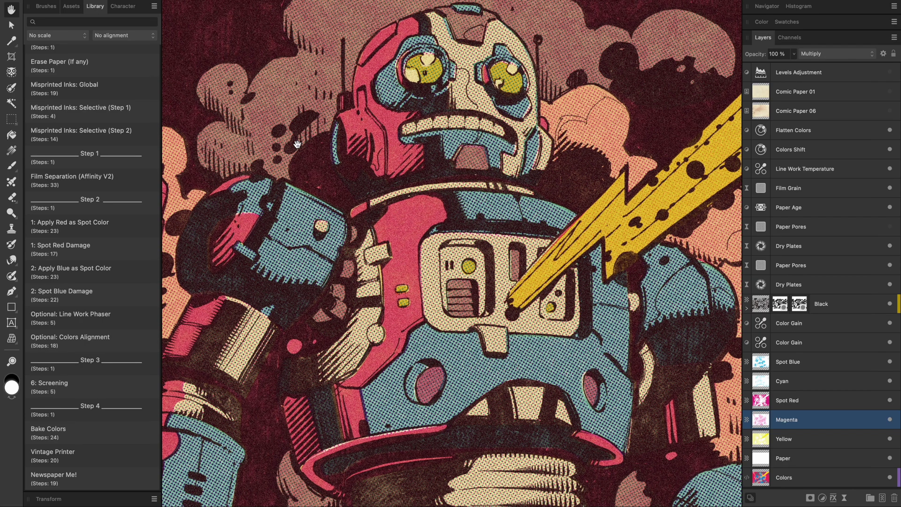
scroll(313, 156, left, 1)
scroll(313, 155, right, 1)
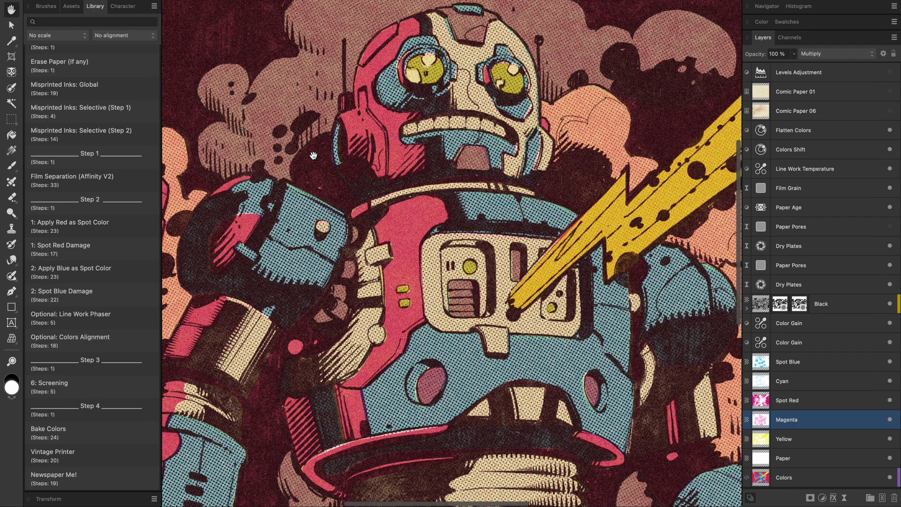